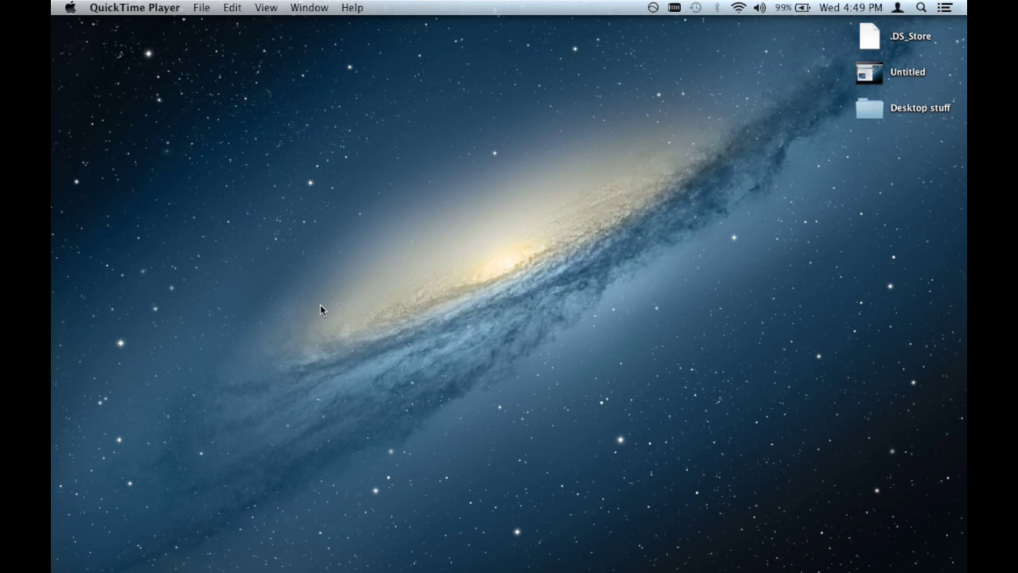
Step: Switch to Firefox and load raspberrypi.org in a new tab from the 'raspb' autocomplete
key(super+Tab)
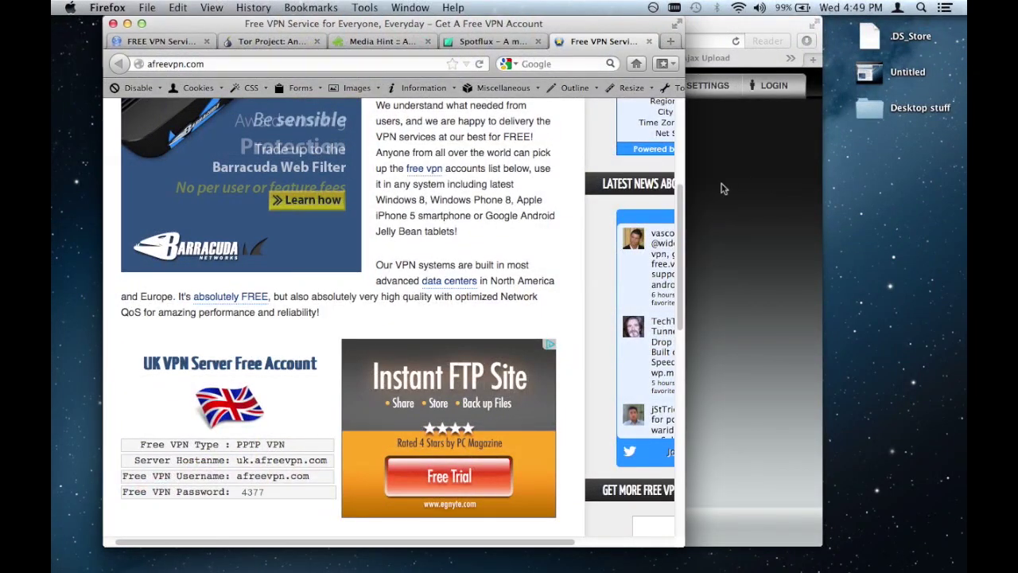
key(super+t)
text(raspberrypi.org/)
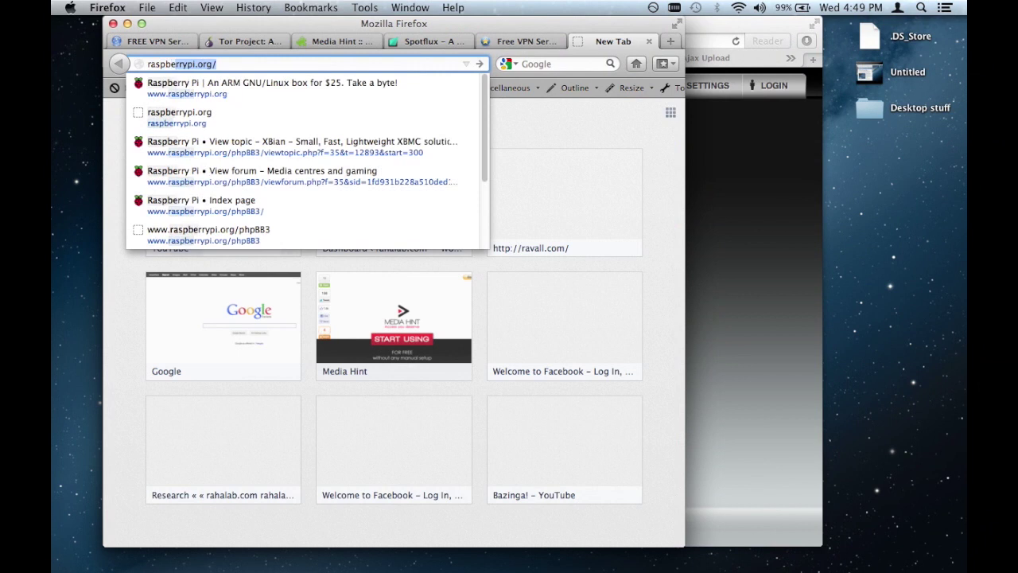
key(Return)
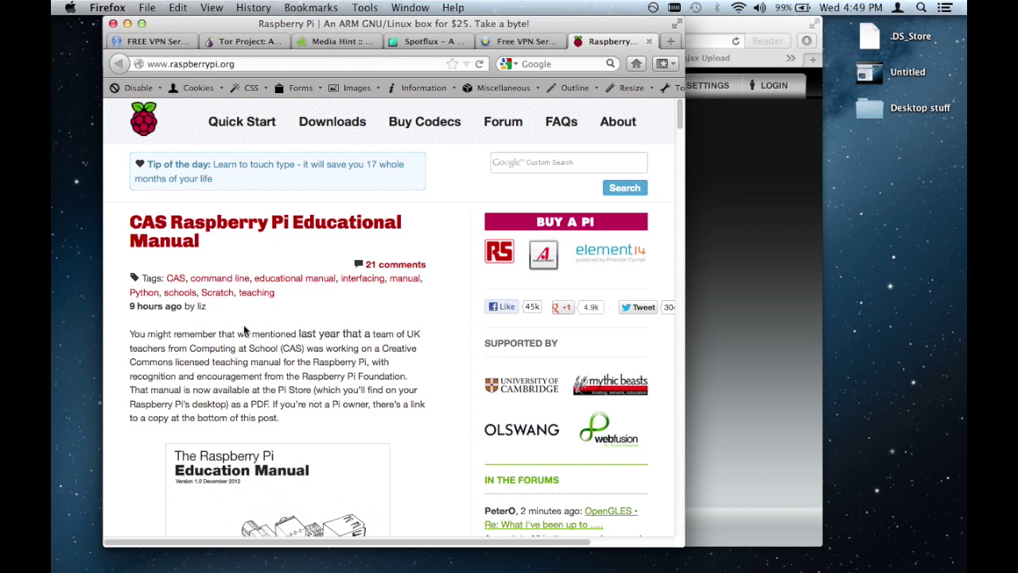
scroll(245, 330, down, 2)
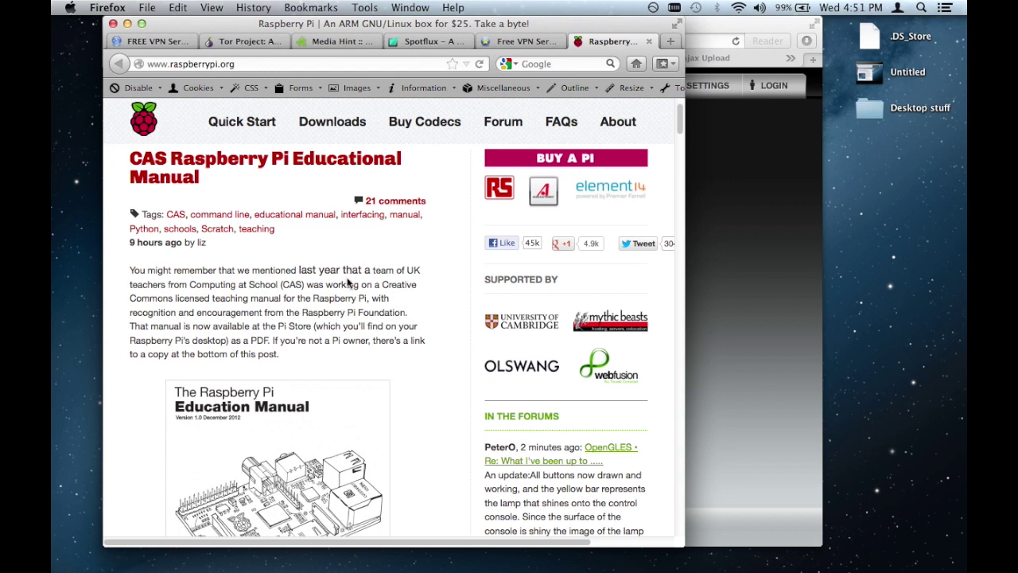
Step: Load hulu.com in a new tab to show its US-only notice, then open a blank tab
key(ctrl+t)
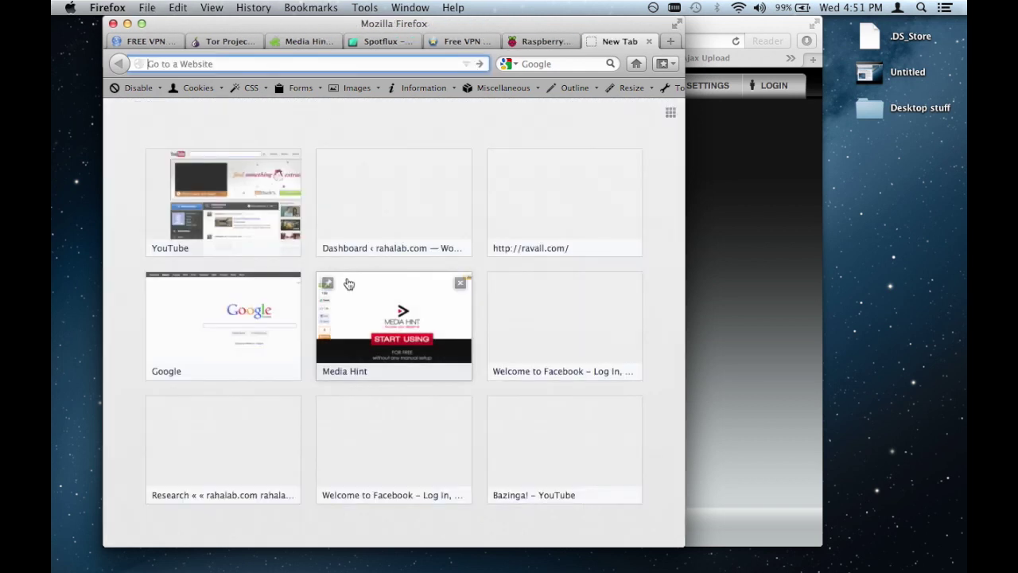
text(hulu.com)
key(Return)
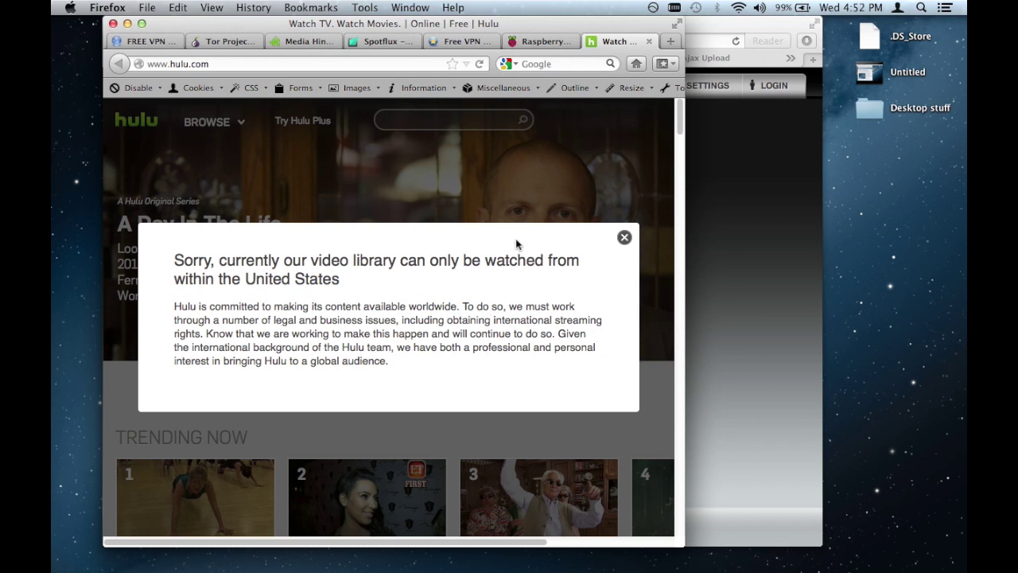
key(super+t)
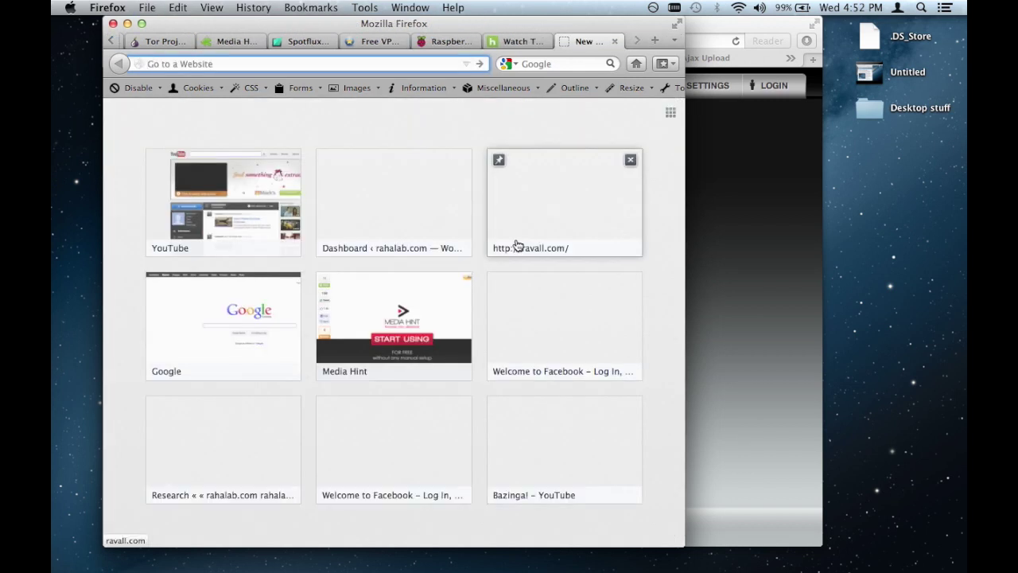
key(super+w)
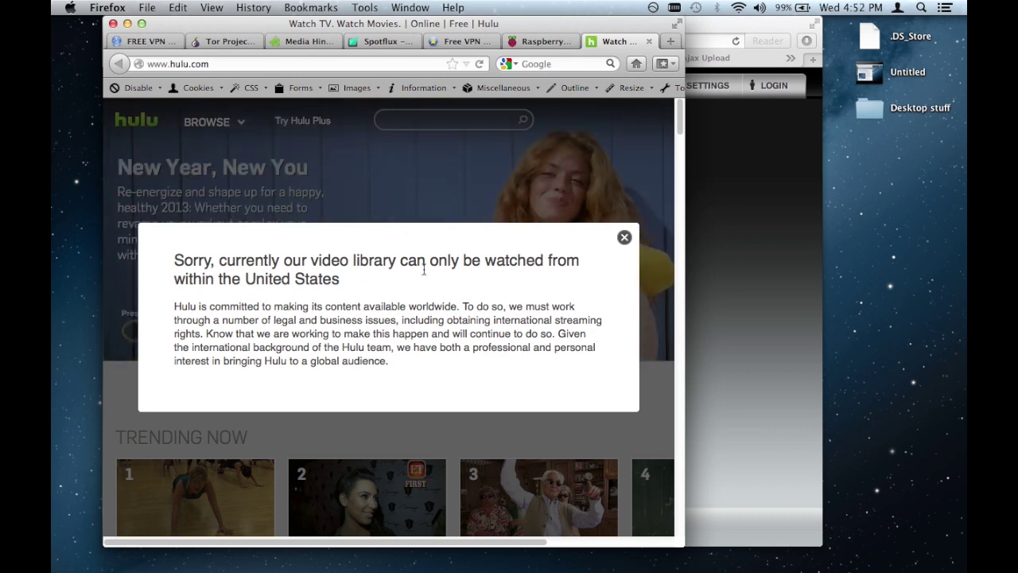
click(135, 42)
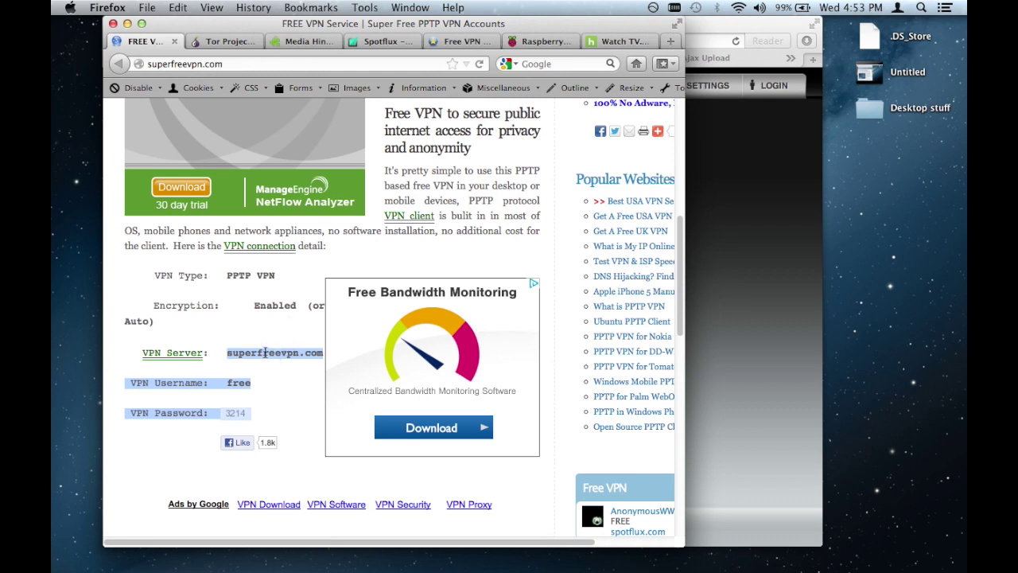
Step: Scroll through the free VPN details page, then switch to the afreevpn.com tab
scroll(265, 357, down, 1)
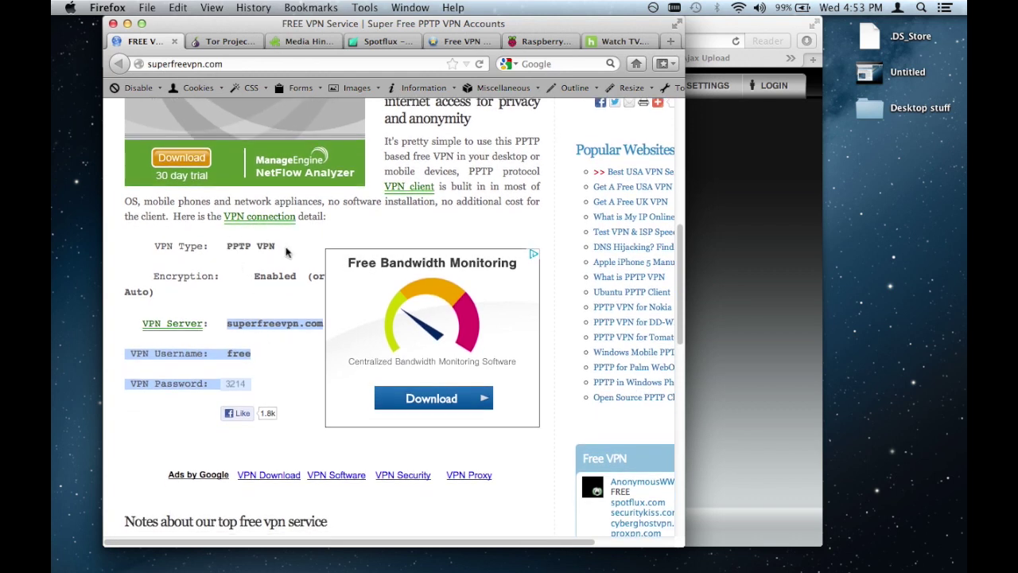
scroll(286, 251, down, 2)
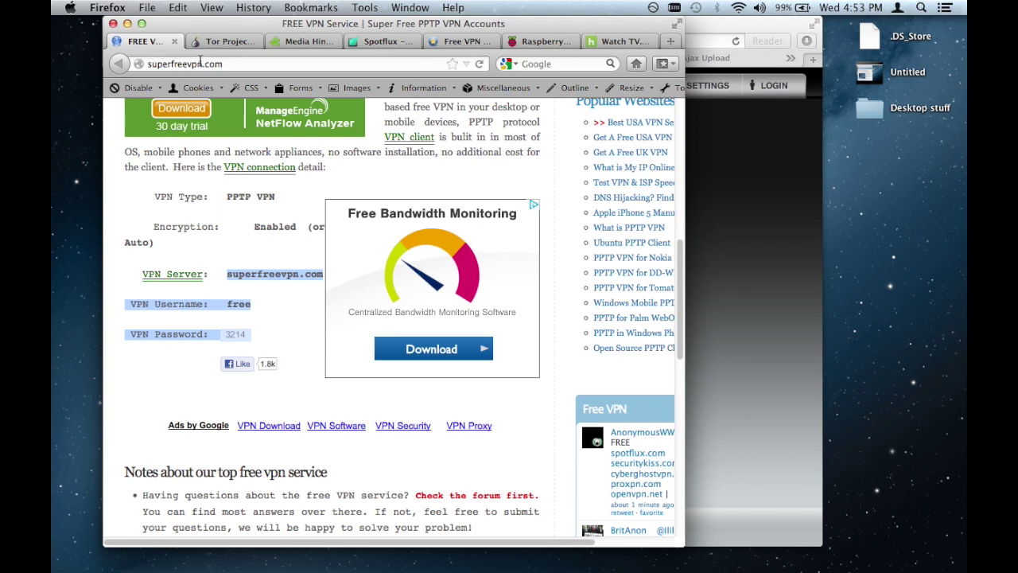
click(467, 44)
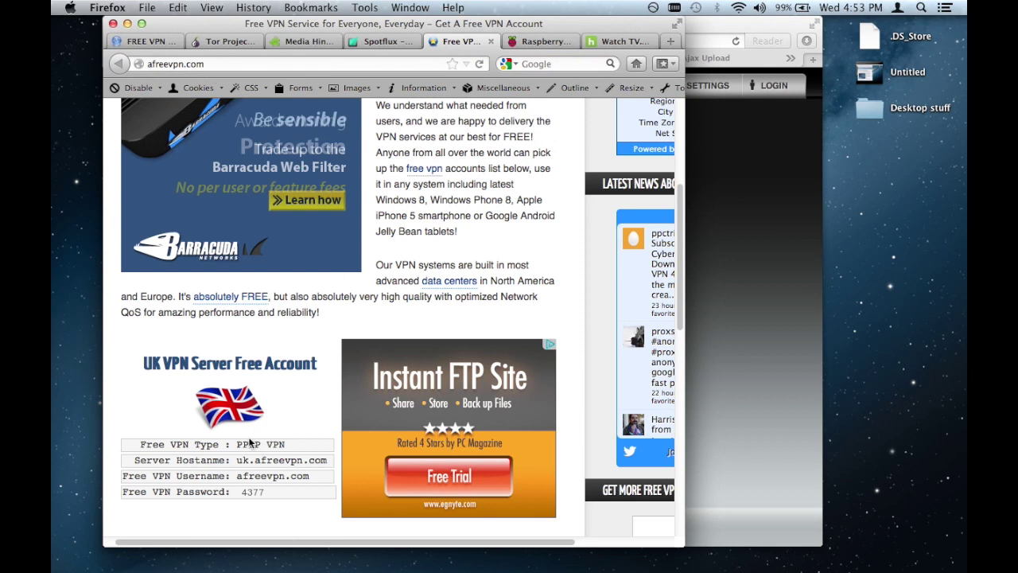
Step: Scroll afreevpn.com down to the USA and Canada PPTP free account hostnames, usernames and passwords
scroll(252, 443, down, 3)
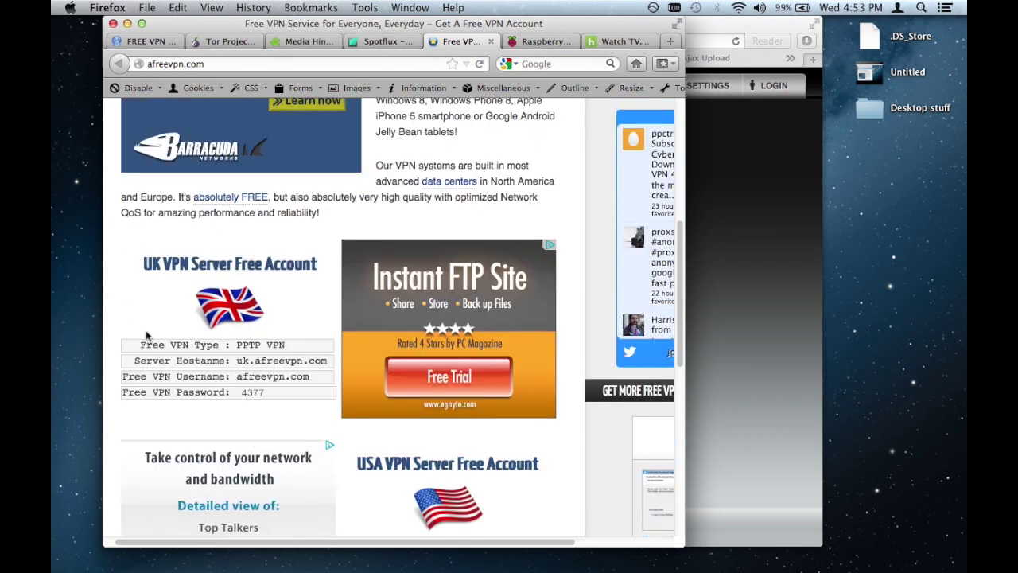
scroll(244, 340, down, 2)
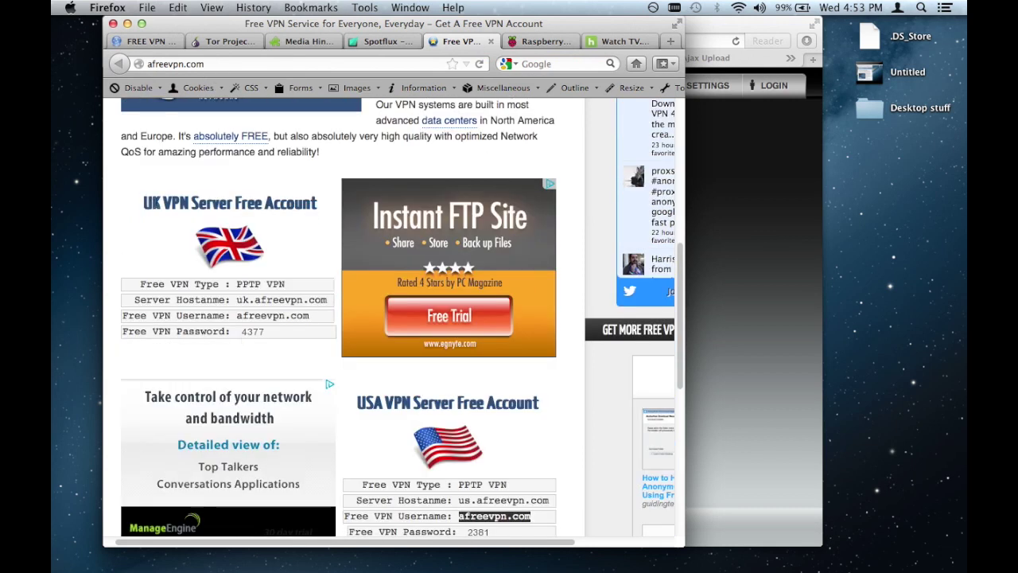
scroll(238, 284, down, 2)
scroll(238, 291, down, 3)
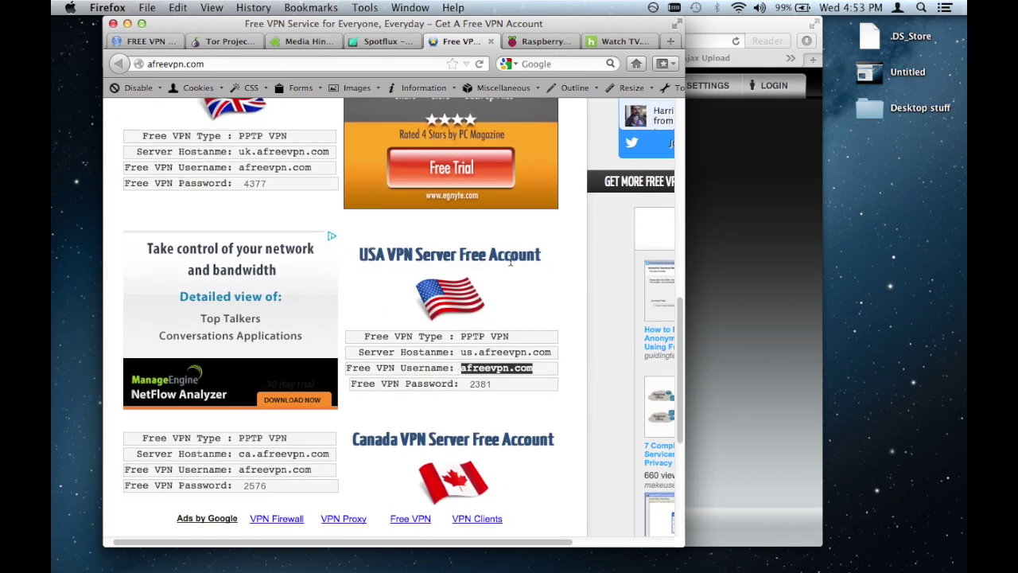
scroll(493, 250, down, 2)
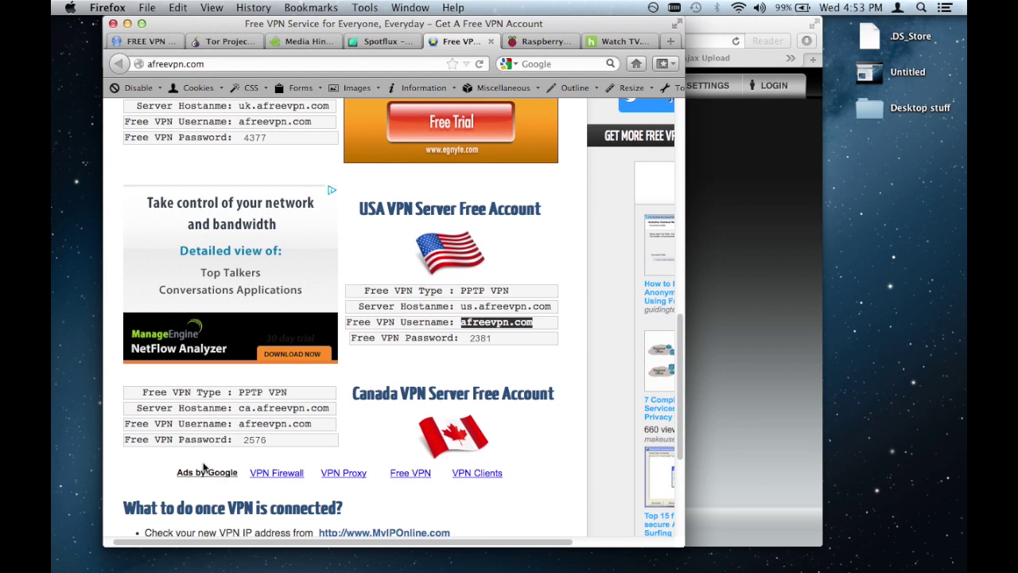
scroll(204, 466, down, 2)
scroll(204, 466, up, 1)
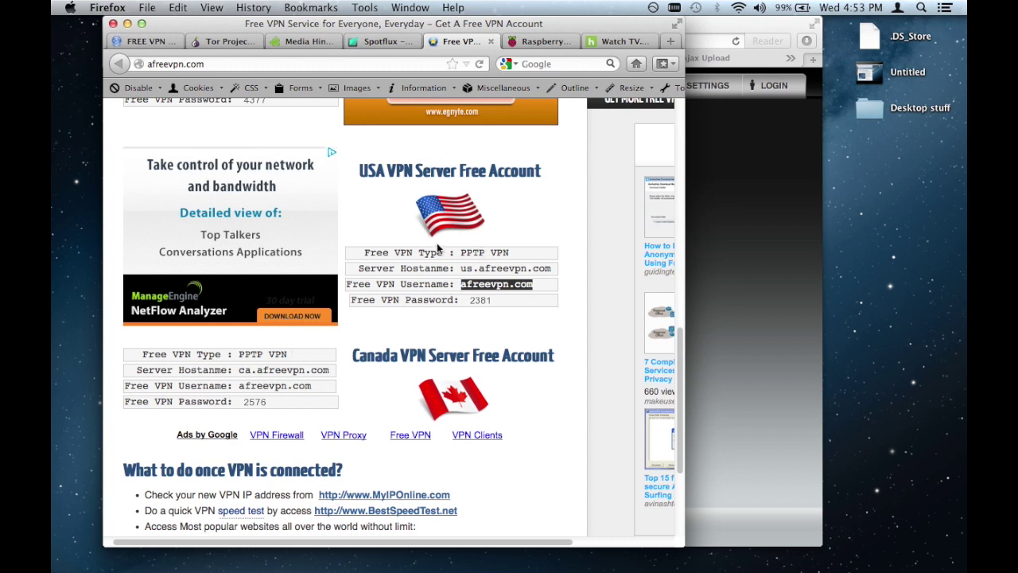
click(487, 284)
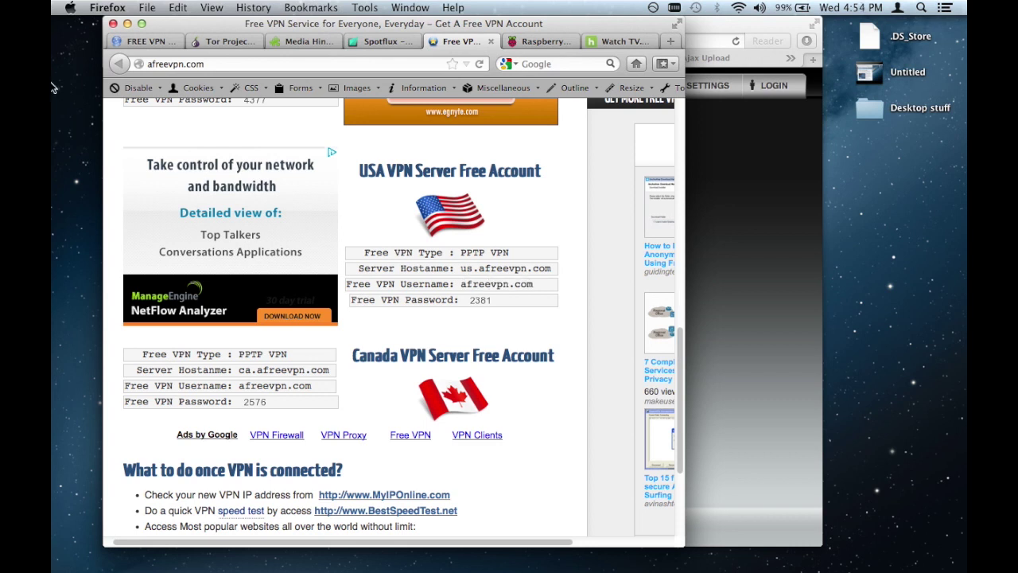
click(63, 9)
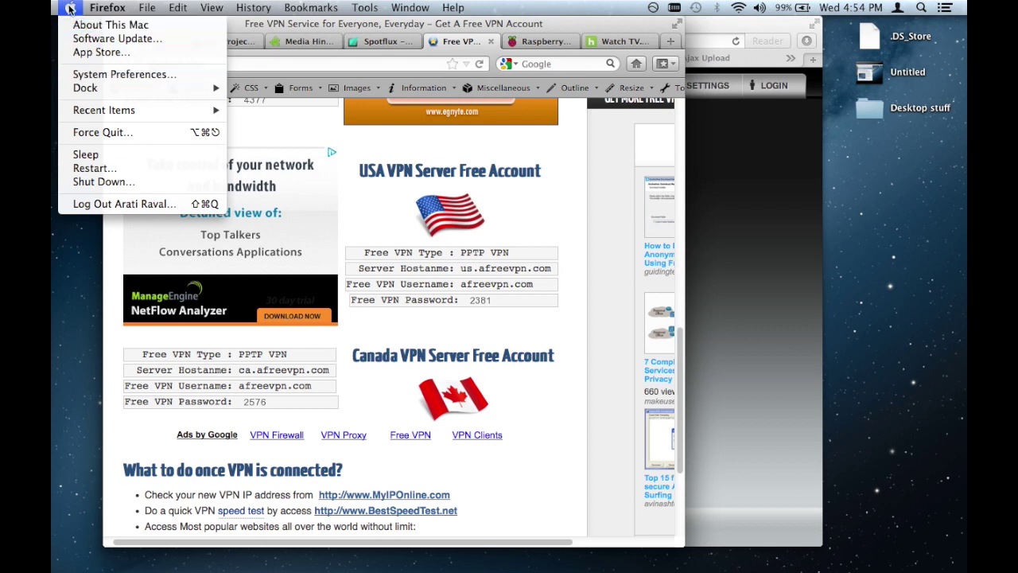
Step: Open System Preferences' Network pane and place it beside the afreevpn.com account details
click(95, 74)
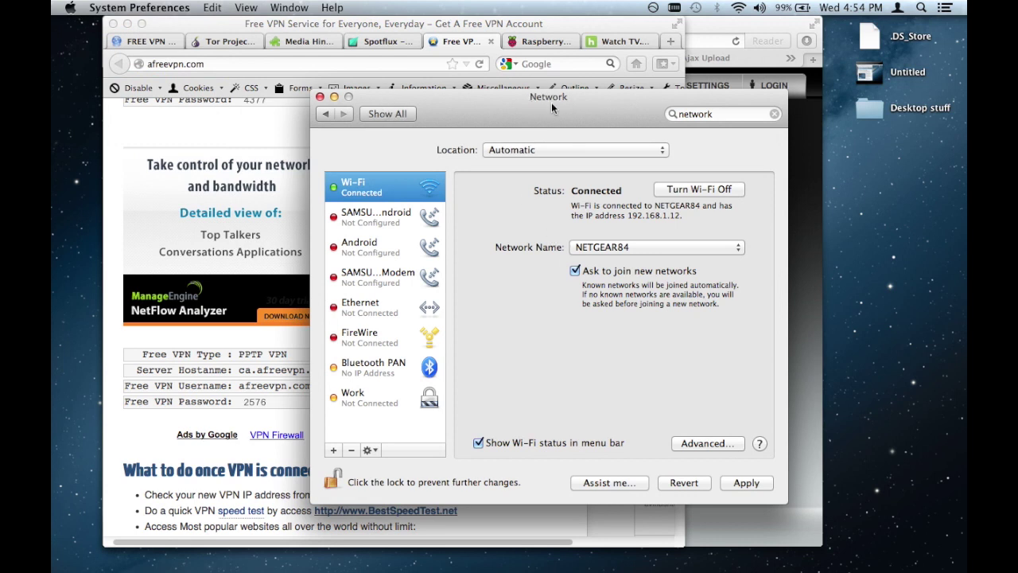
click(775, 113)
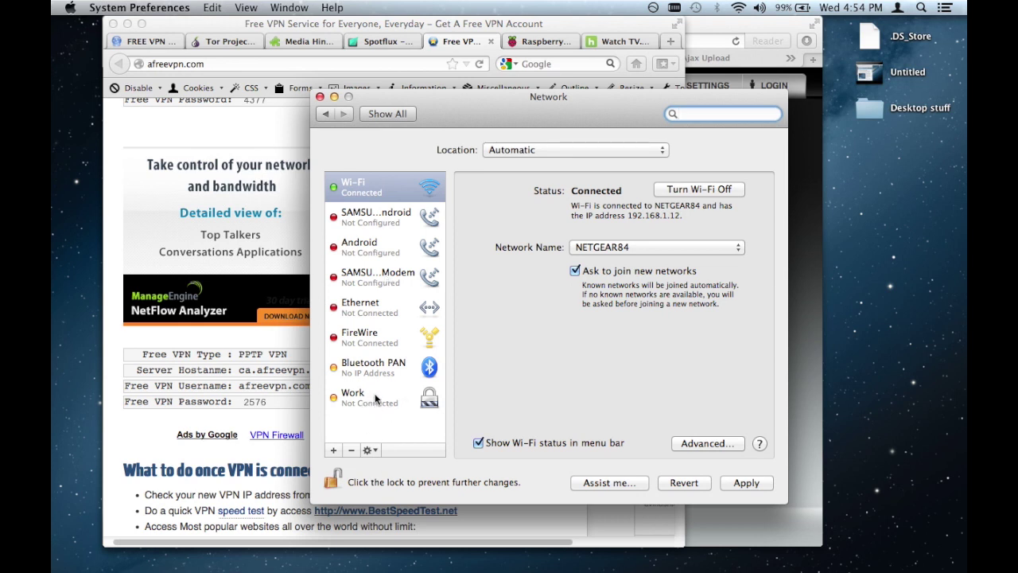
drag(457, 120, 708, 103)
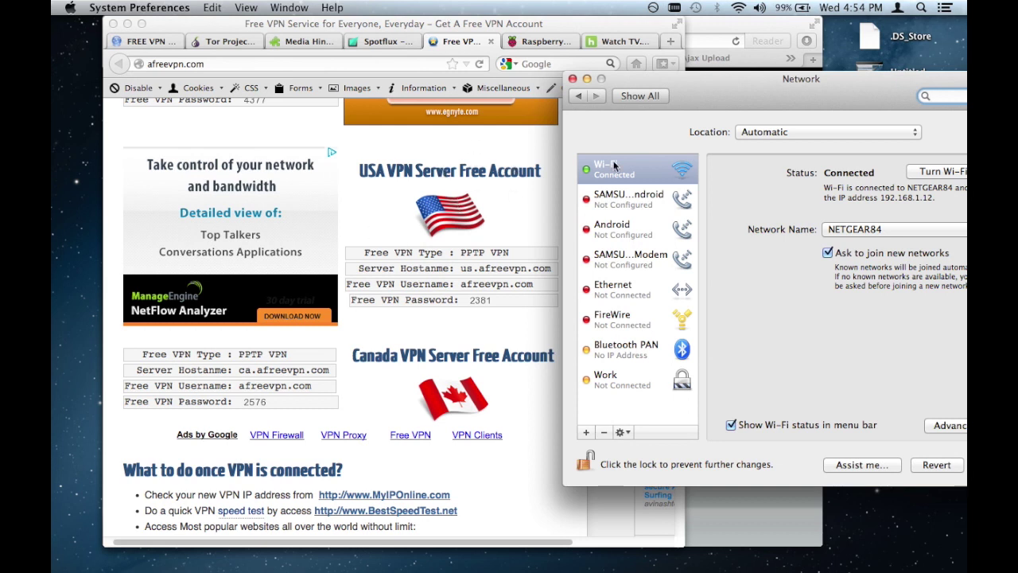
Step: Create a new VPN service of type PPTP named 'US Connection'
click(586, 435)
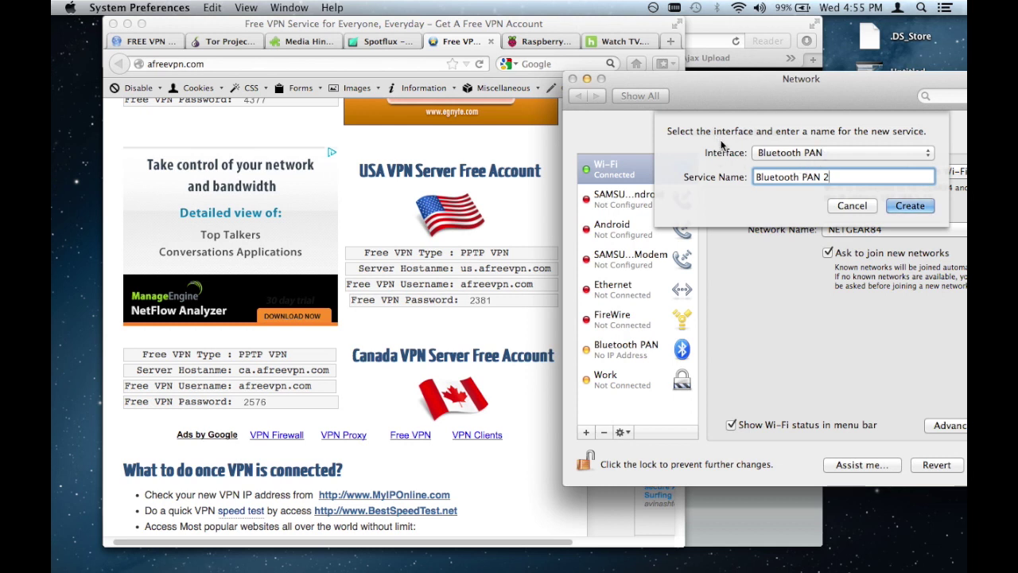
click(771, 153)
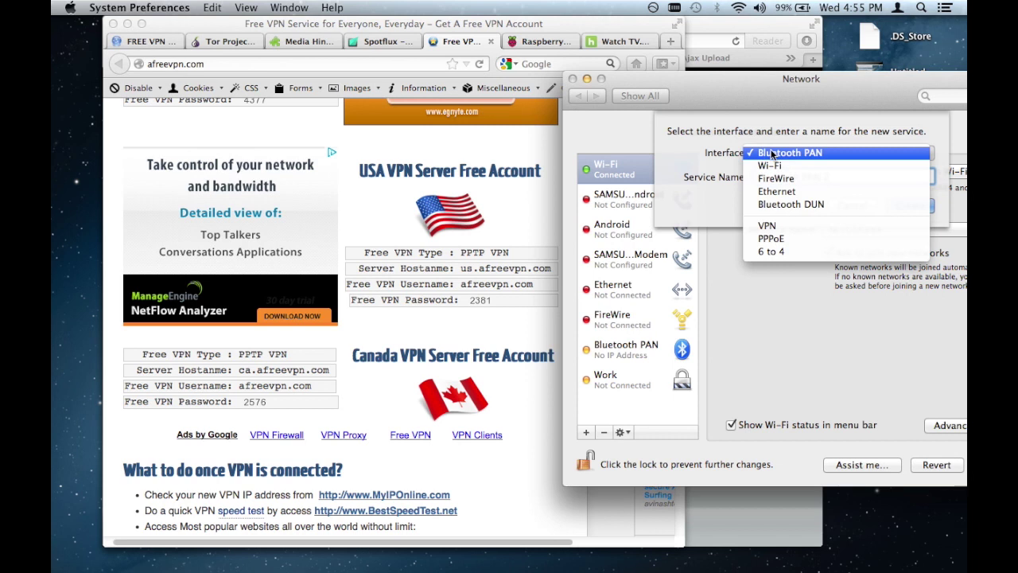
click(768, 226)
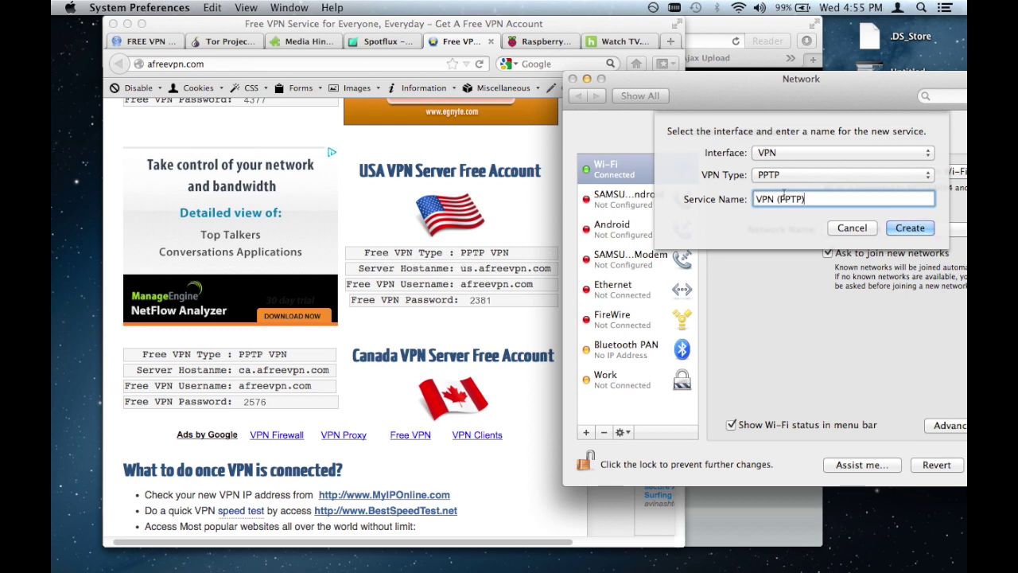
drag(803, 199, 611, 197)
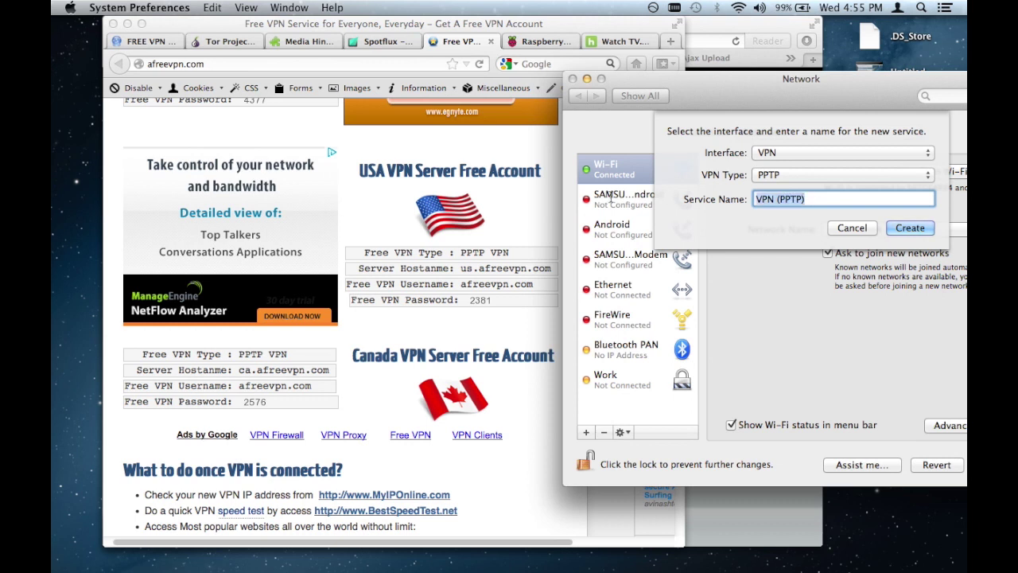
text(US Connection)
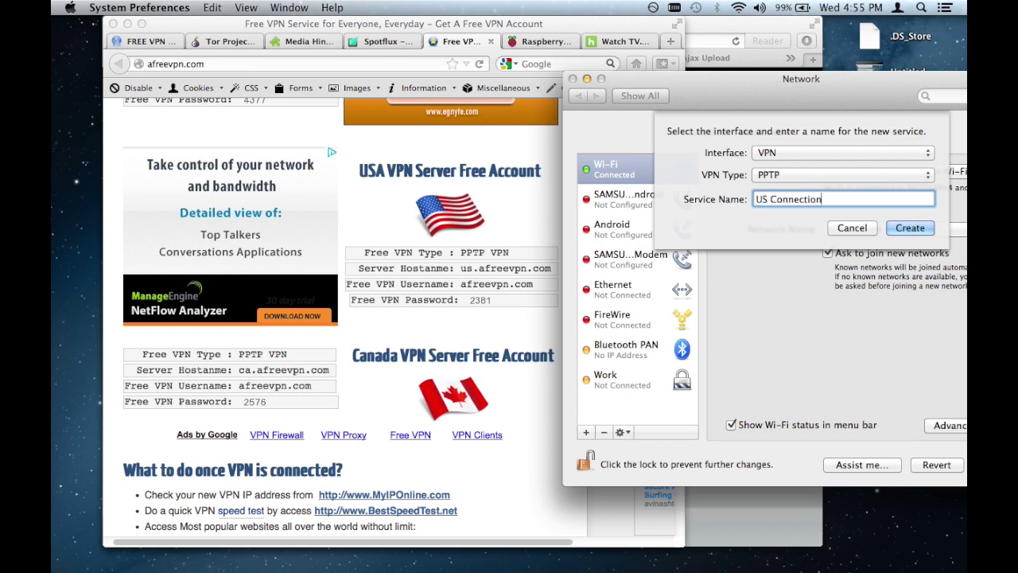
click(911, 227)
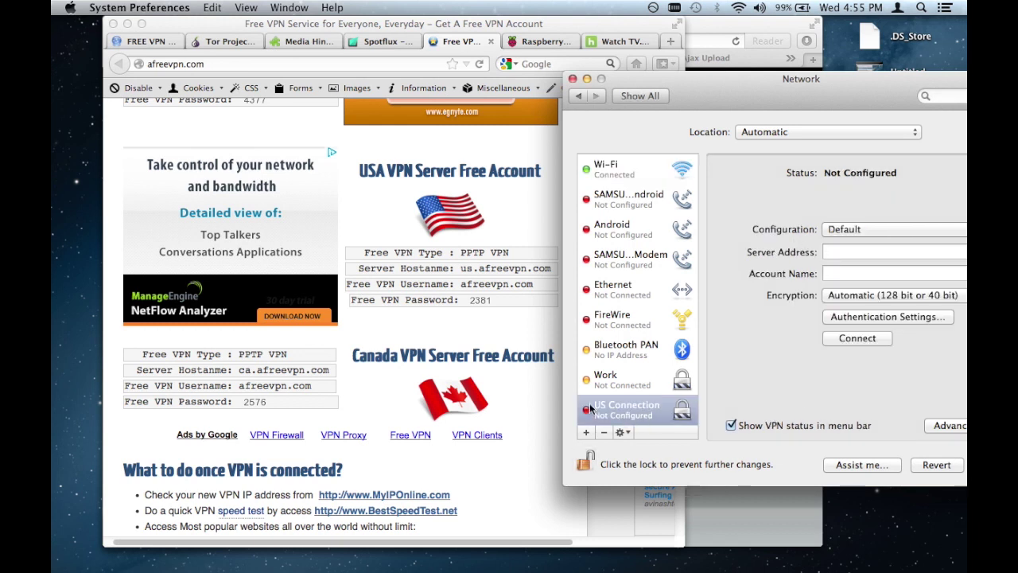
Step: Arrange the browser and Network windows side by side and copy the USA server hostname
drag(694, 108, 671, 96)
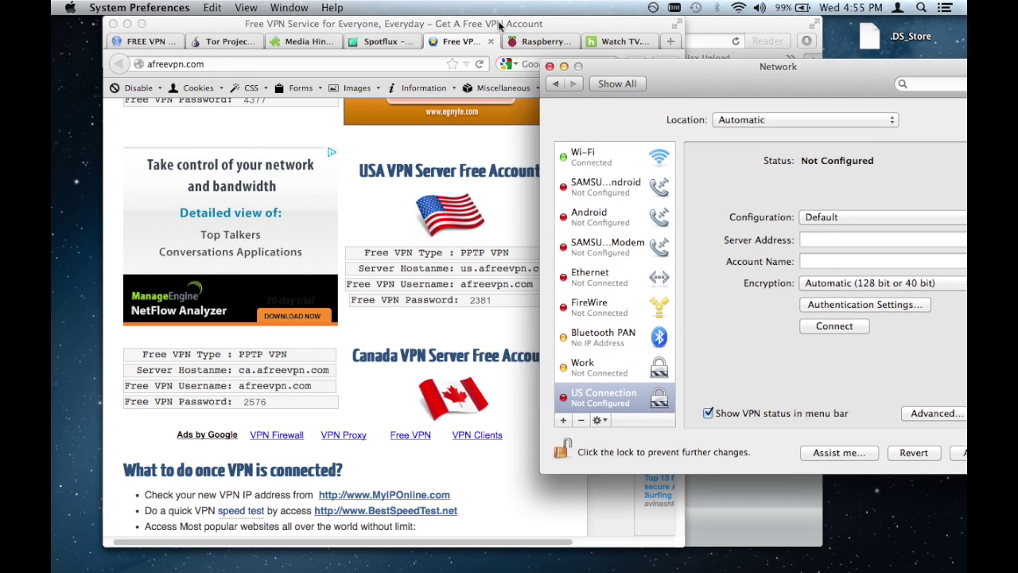
drag(498, 25, 403, 26)
drag(841, 77, 780, 74)
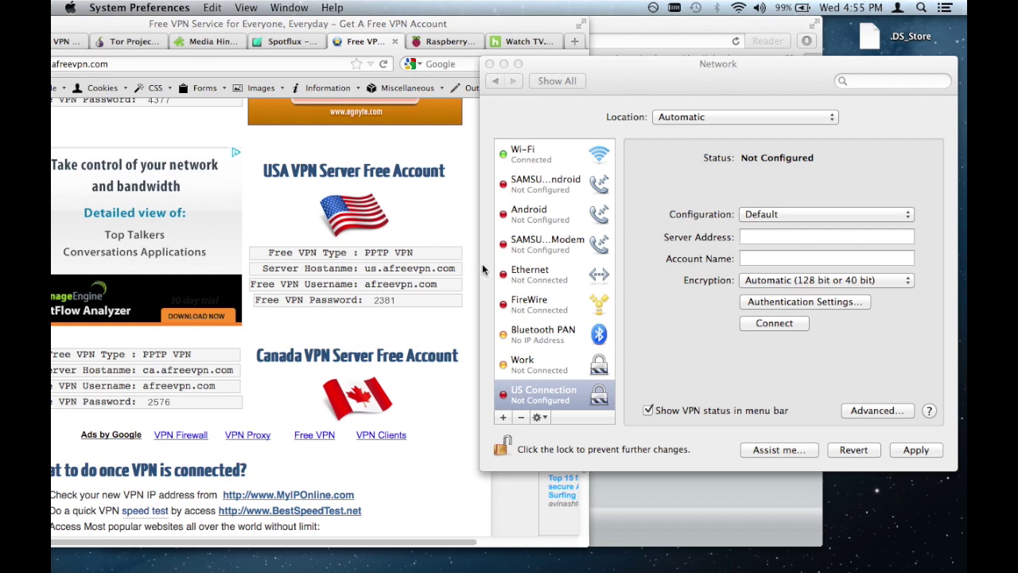
click(444, 264)
drag(456, 268, 366, 266)
key(super+c)
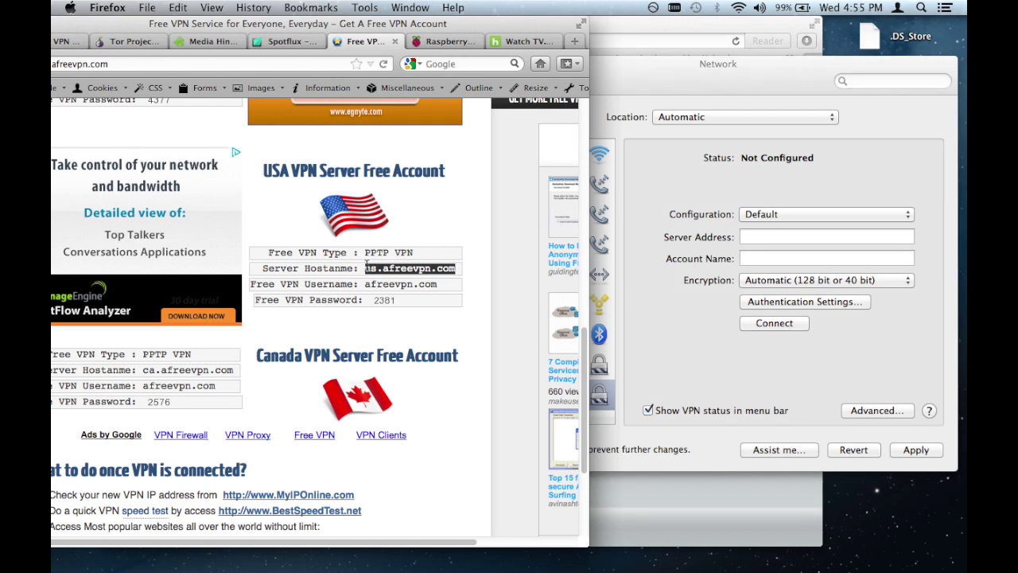
Step: Paste us.afreevpn.com as the server address, fill in the account name, and open Authentication Settings
click(767, 245)
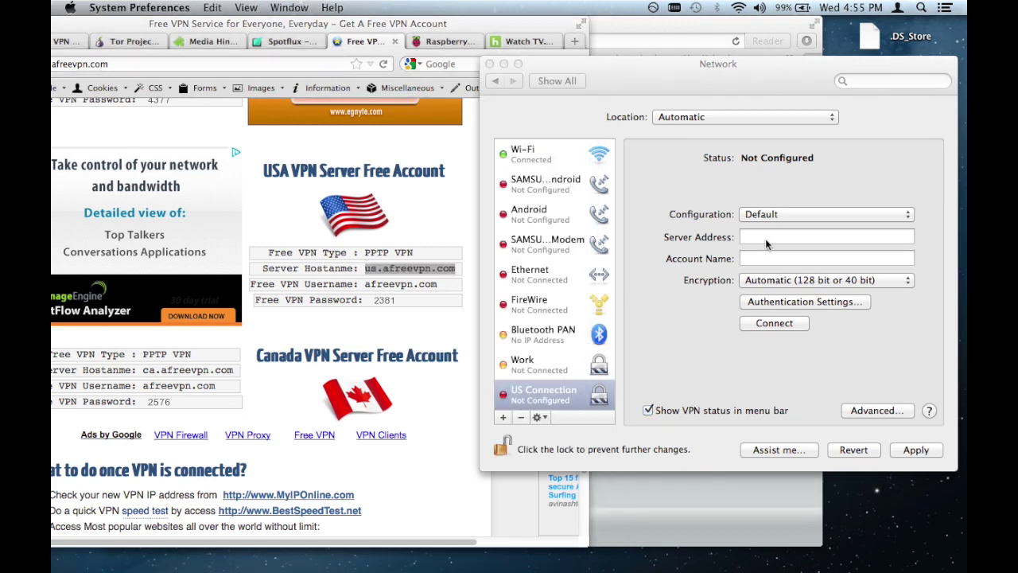
click(766, 236)
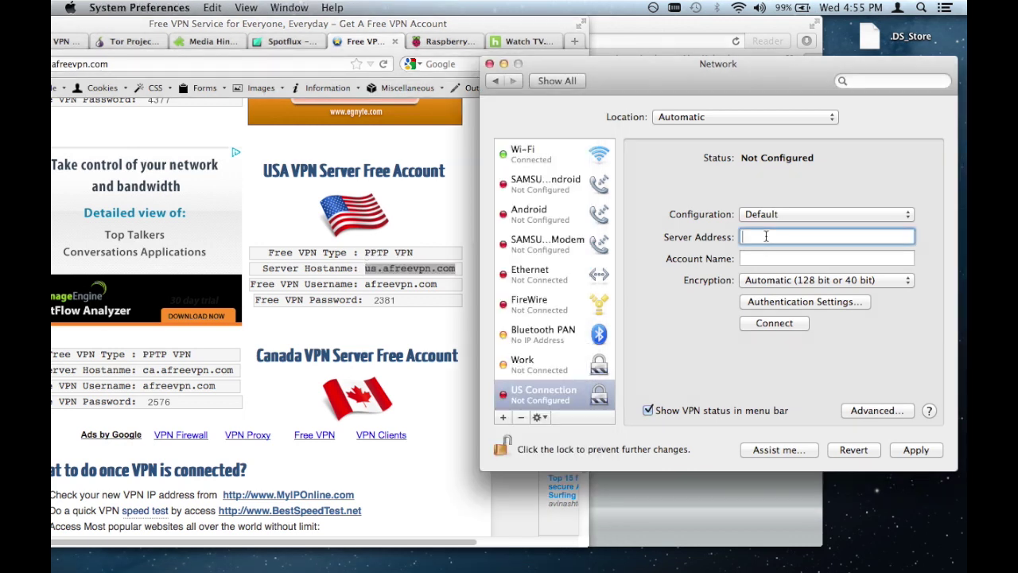
key(super+v)
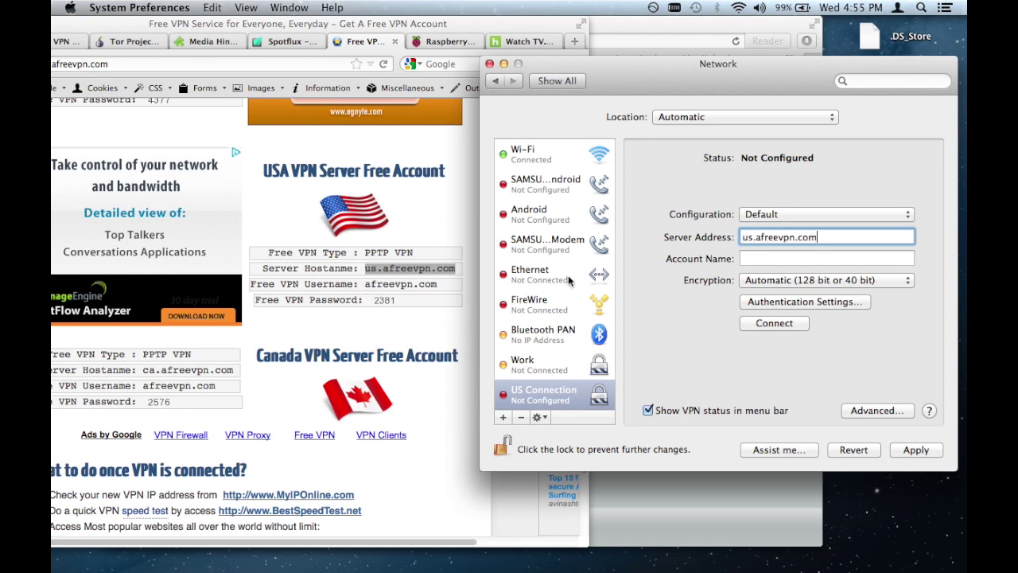
click(749, 256)
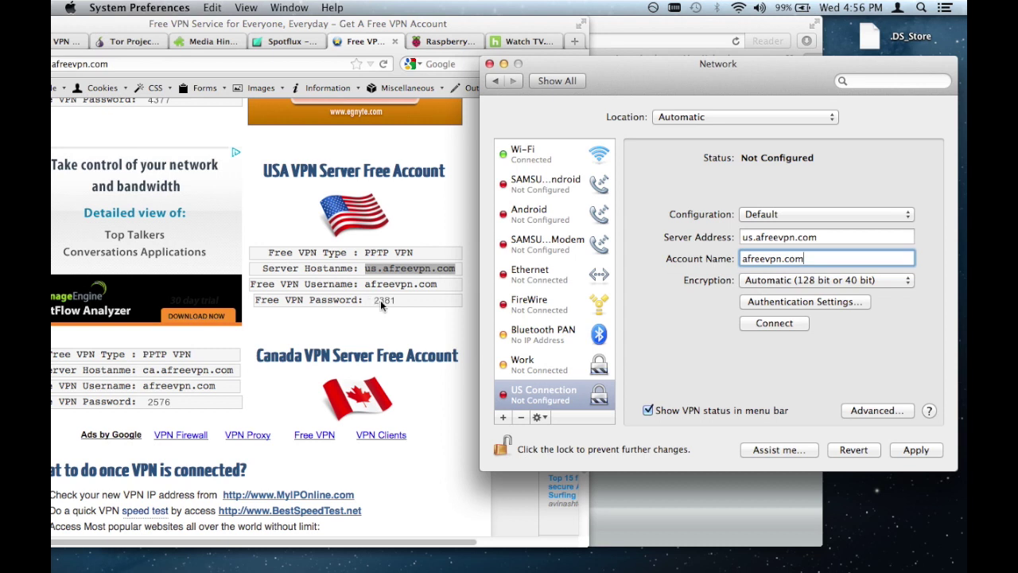
click(748, 302)
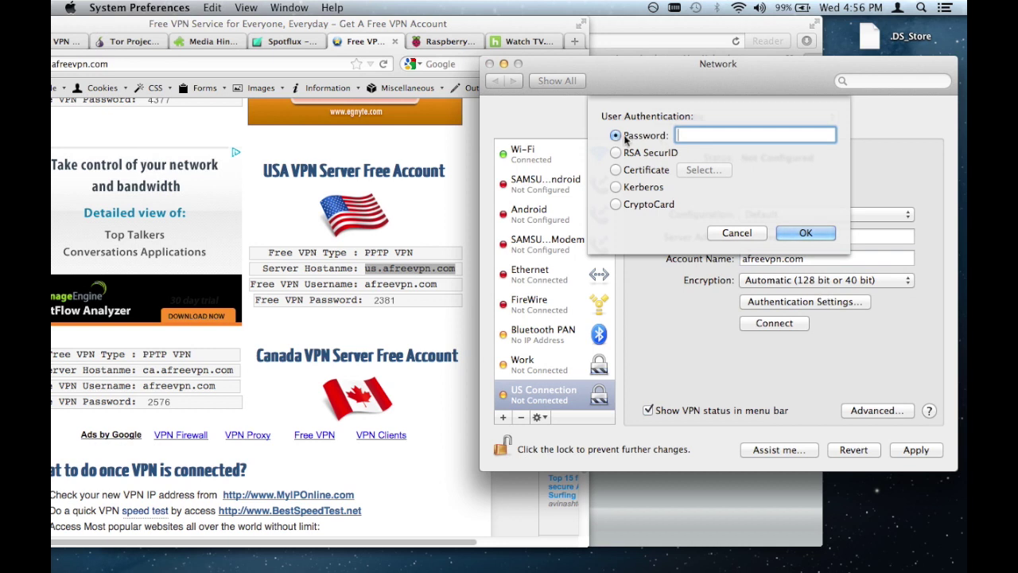
Step: Enter the VPN account password as the user authentication and confirm it
text(2381)
click(780, 232)
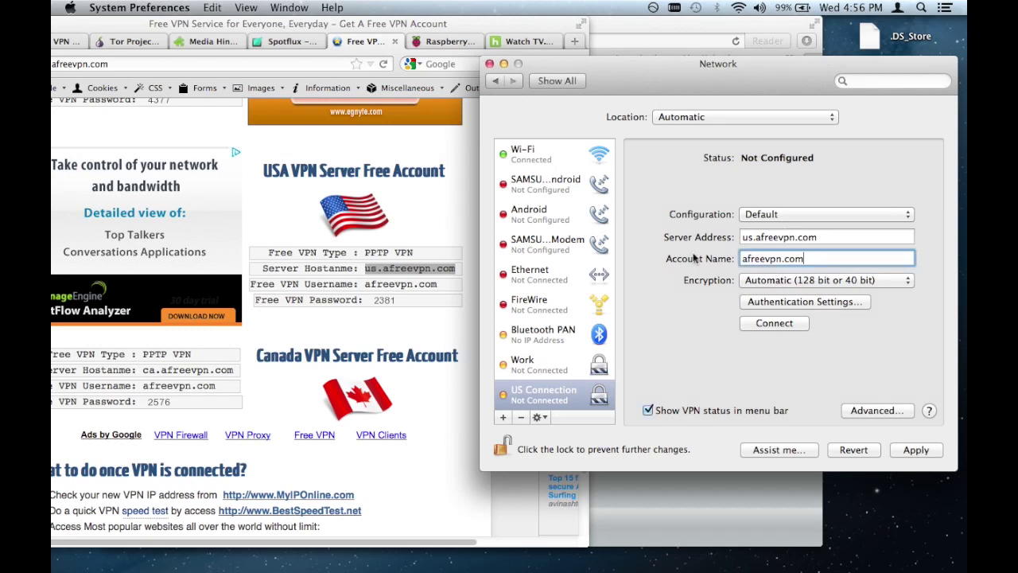
click(860, 411)
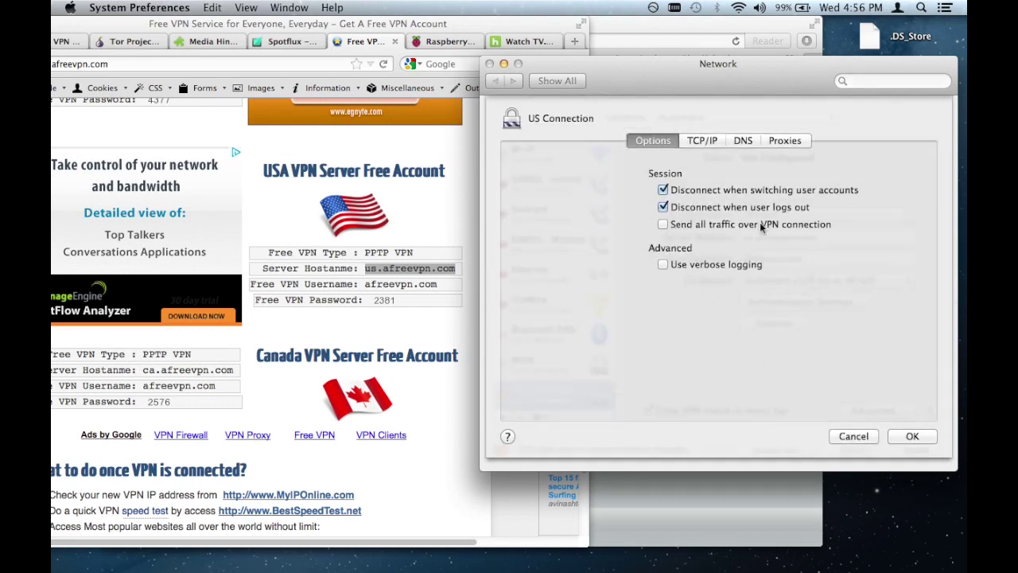
Step: Enable 'Send all traffic over VPN connection' in US Connection's advanced options and confirm
click(663, 225)
click(910, 439)
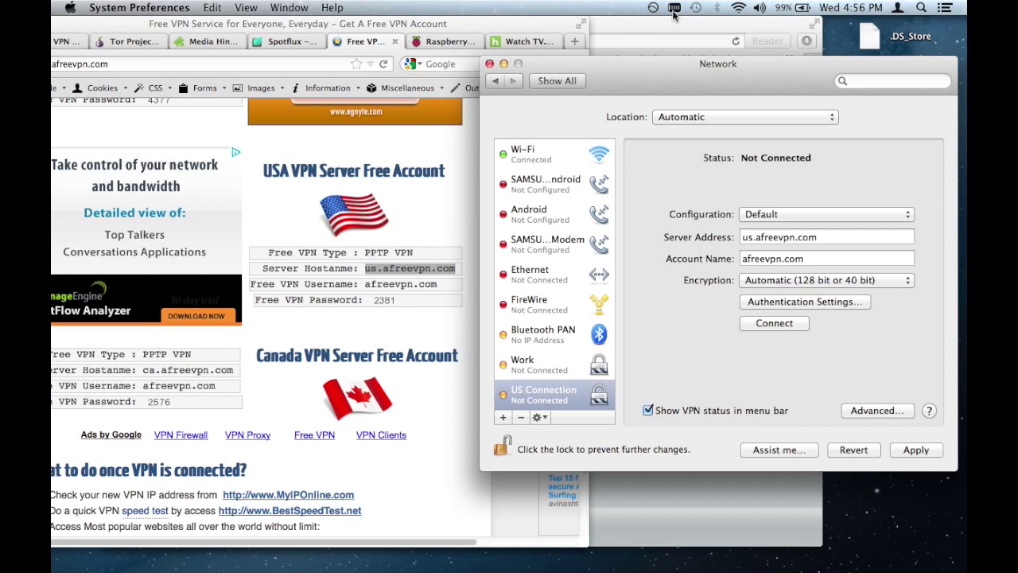
Step: Check the VPN status list in the menu bar, then apply the US Connection settings
click(673, 11)
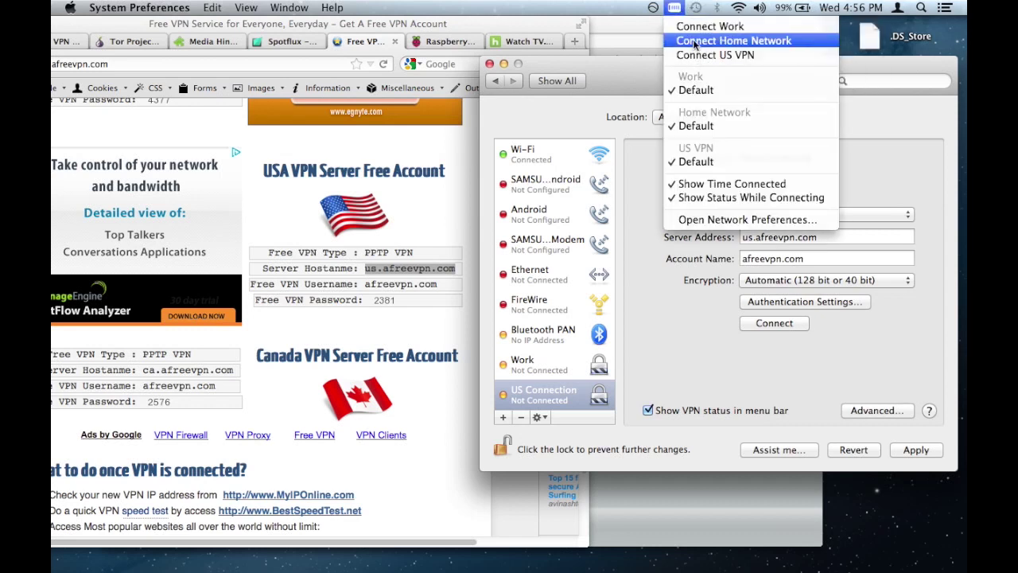
click(694, 41)
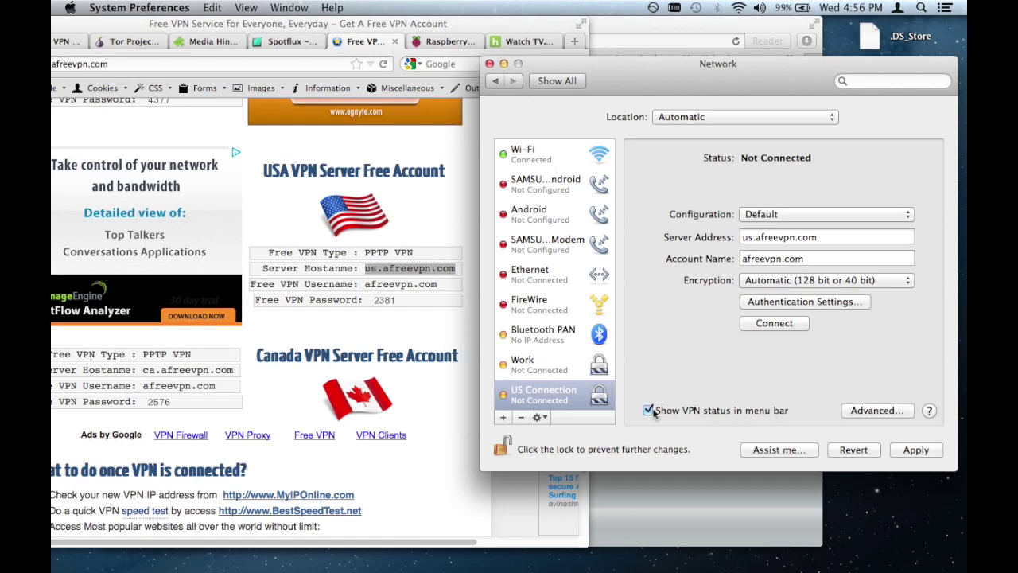
click(901, 455)
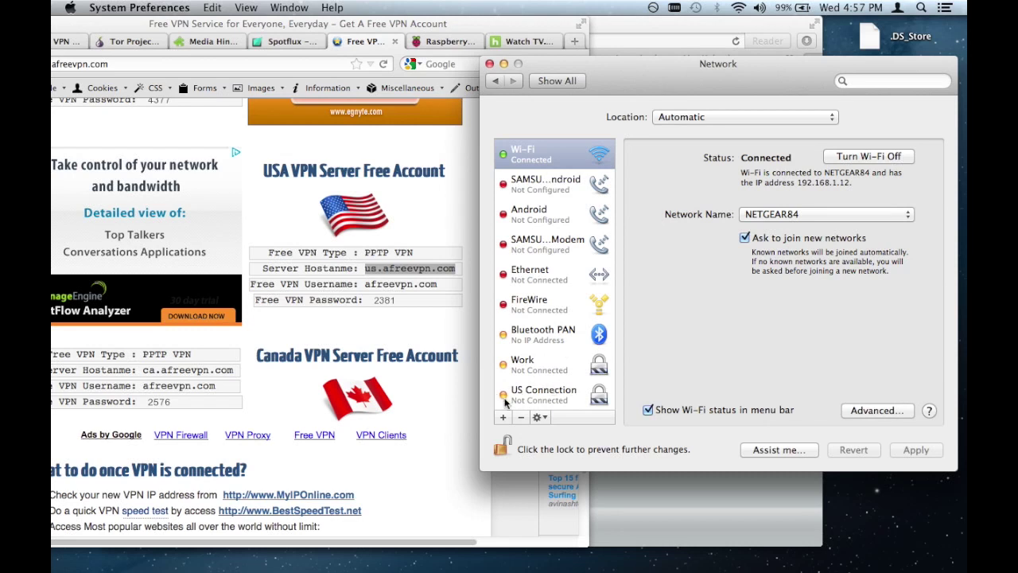
Step: Reload the Hulu page in Firefox and open the Community show page
click(513, 41)
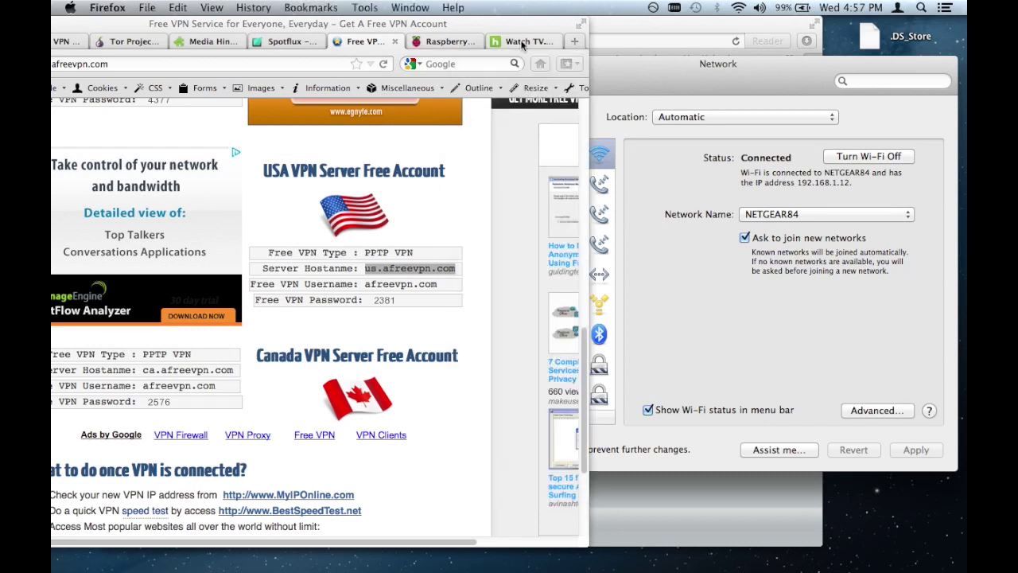
key(super+r)
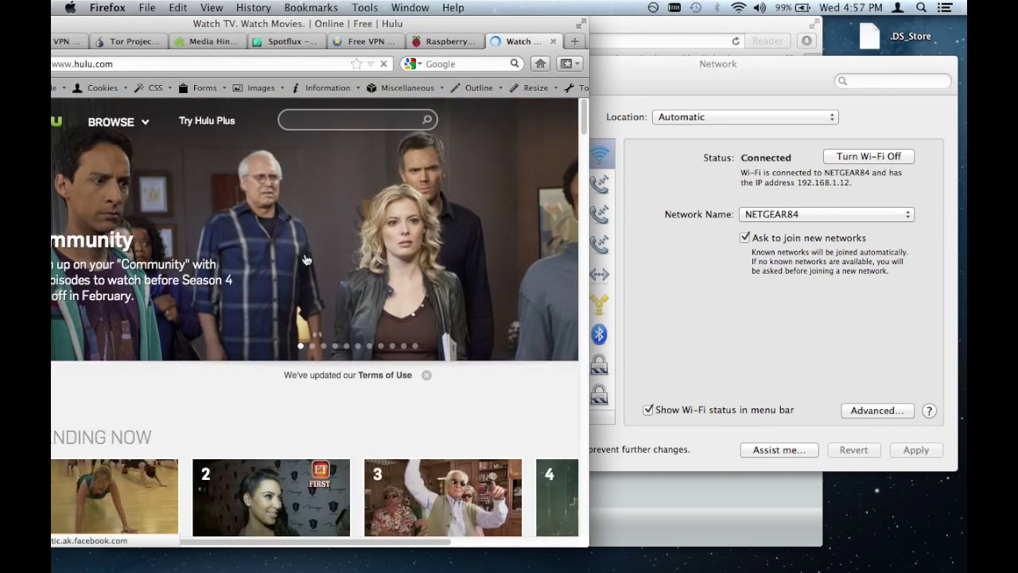
click(362, 234)
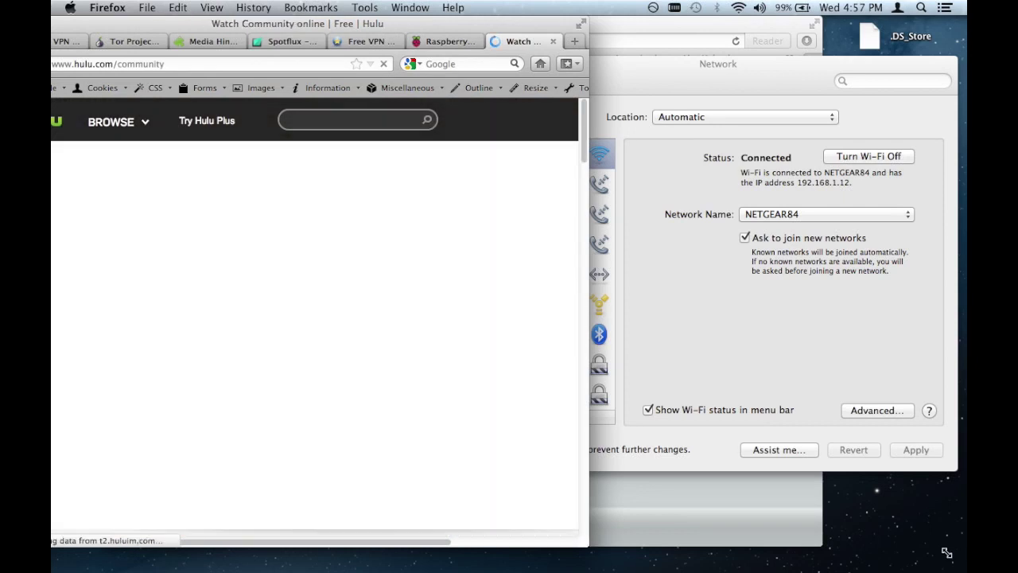
Step: Widen the Firefox window and play a Community episode, reaching the US-only streaming notice
drag(589, 543, 954, 557)
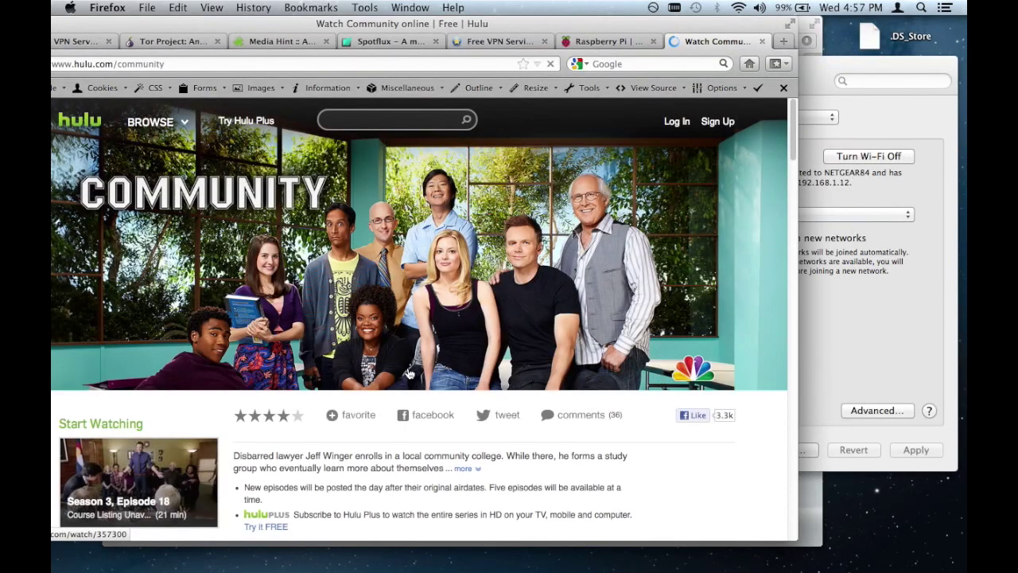
click(399, 254)
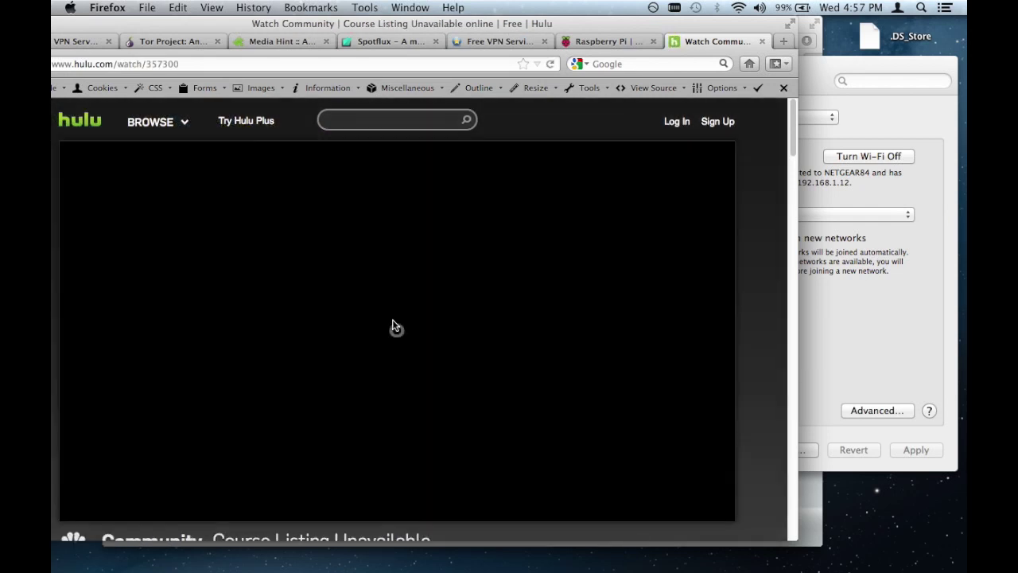
scroll(395, 326, down, 2)
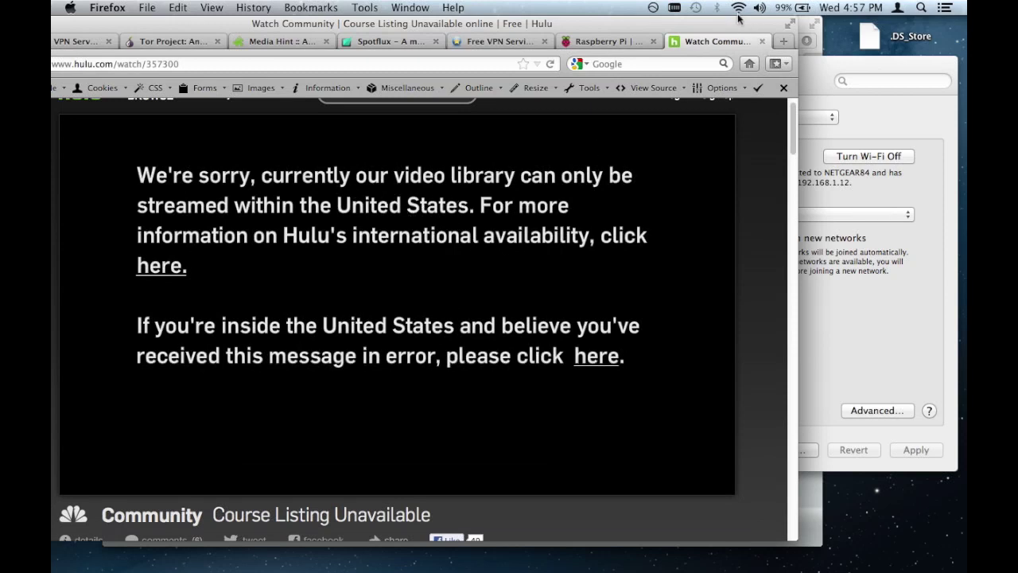
click(674, 7)
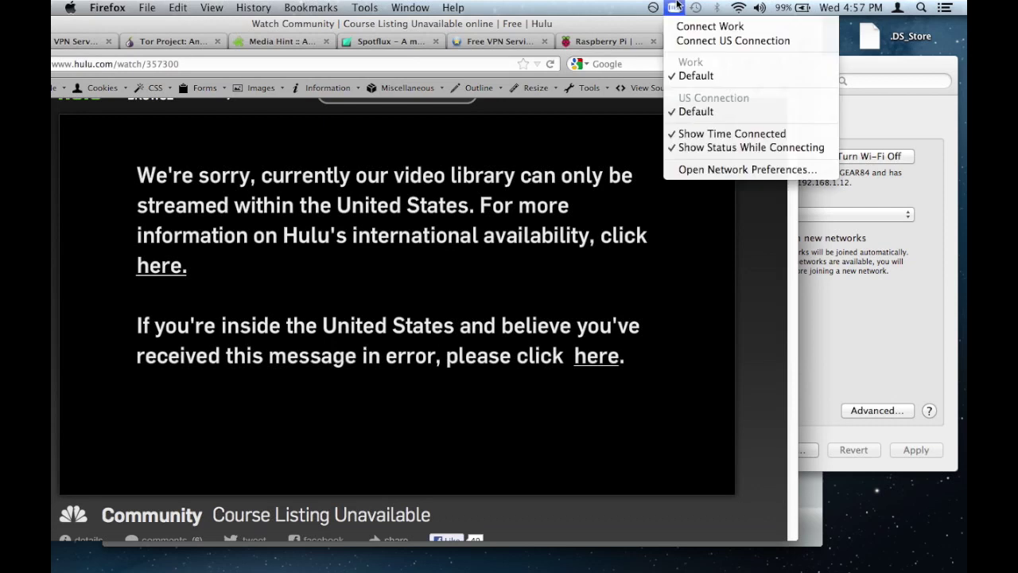
Step: Connect the US Connection VPN, reload the still-blocked Community page, then close the Hulu tab
click(682, 45)
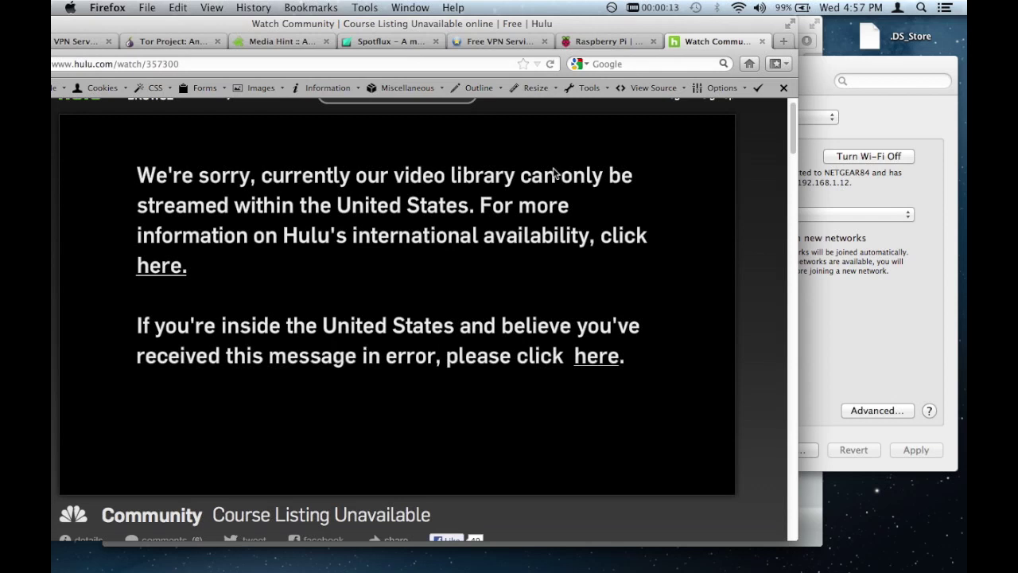
key(super+r)
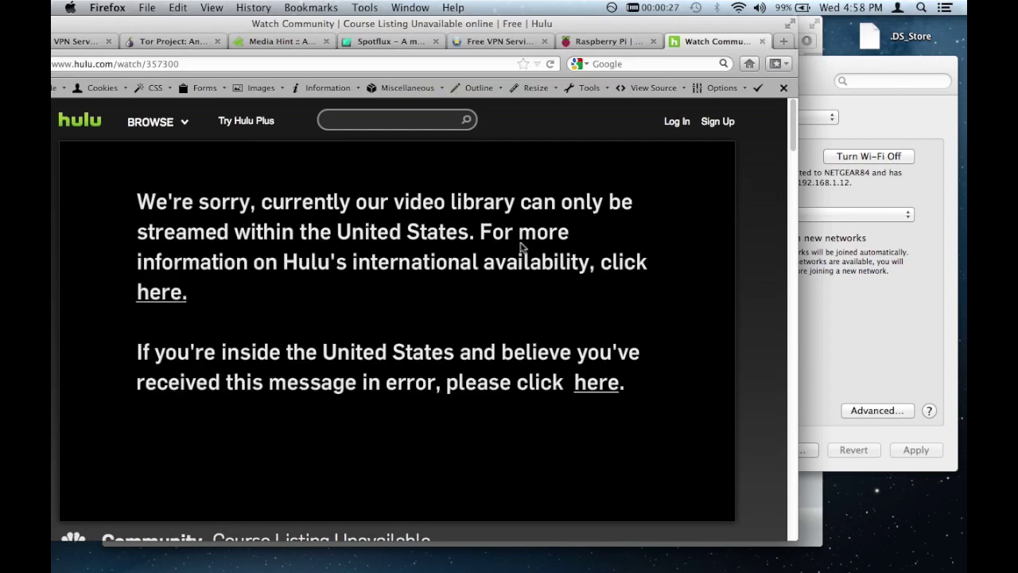
key(super+w)
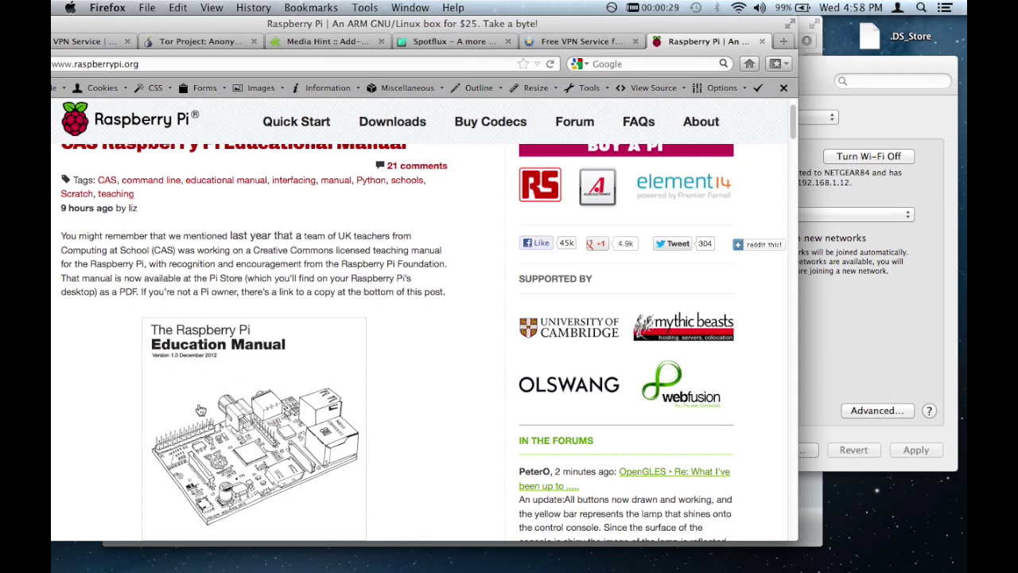
Step: Quit and relaunch Safari from the Dock, then load hulu.com
mouse_move(282, 565)
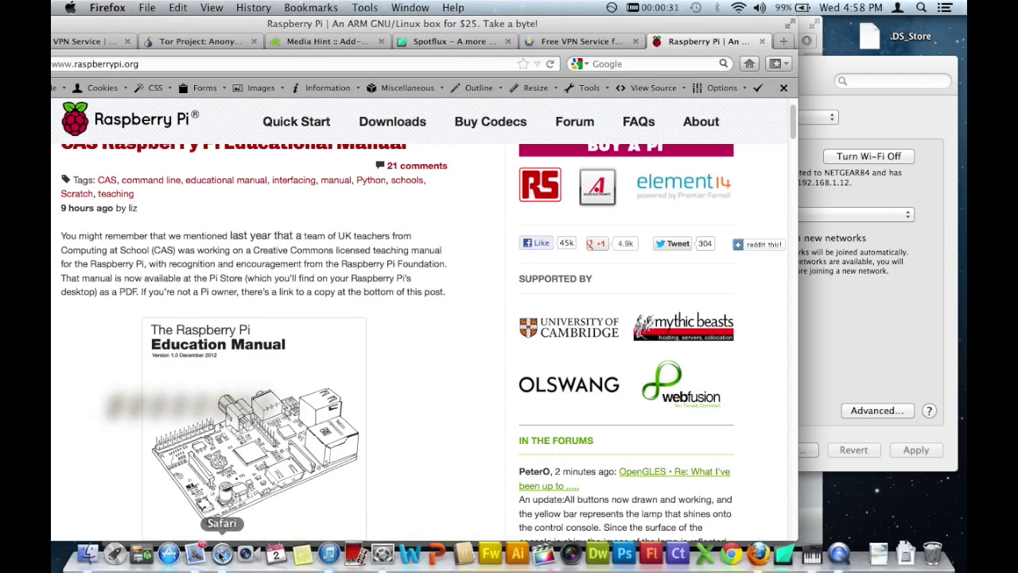
click(221, 554)
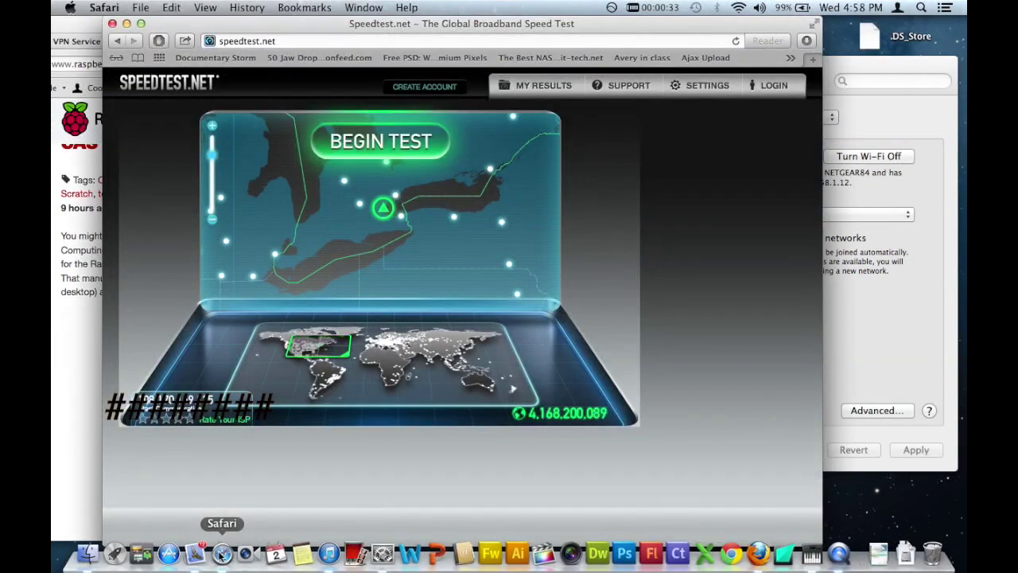
right_click(222, 554)
click(231, 516)
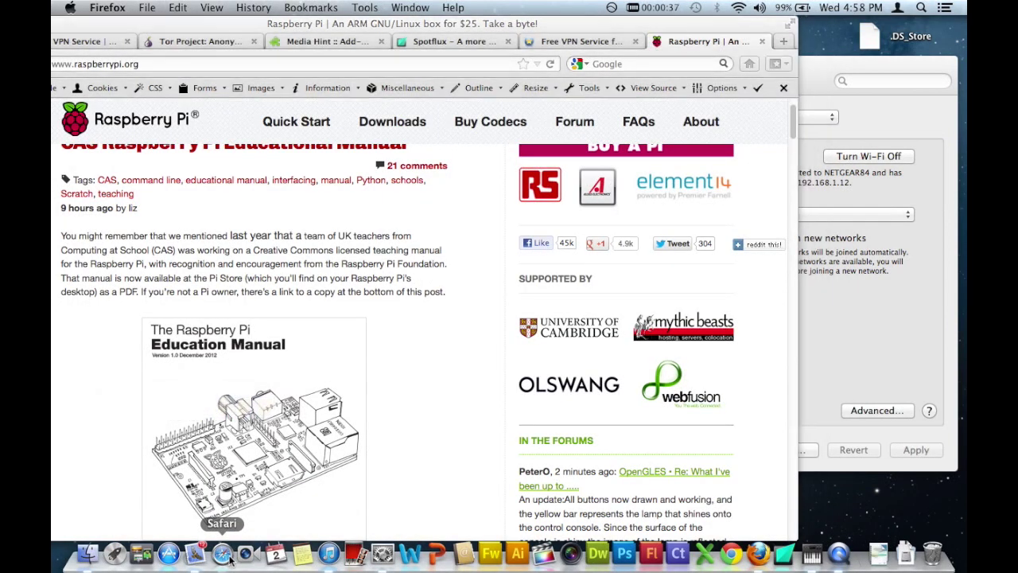
click(230, 558)
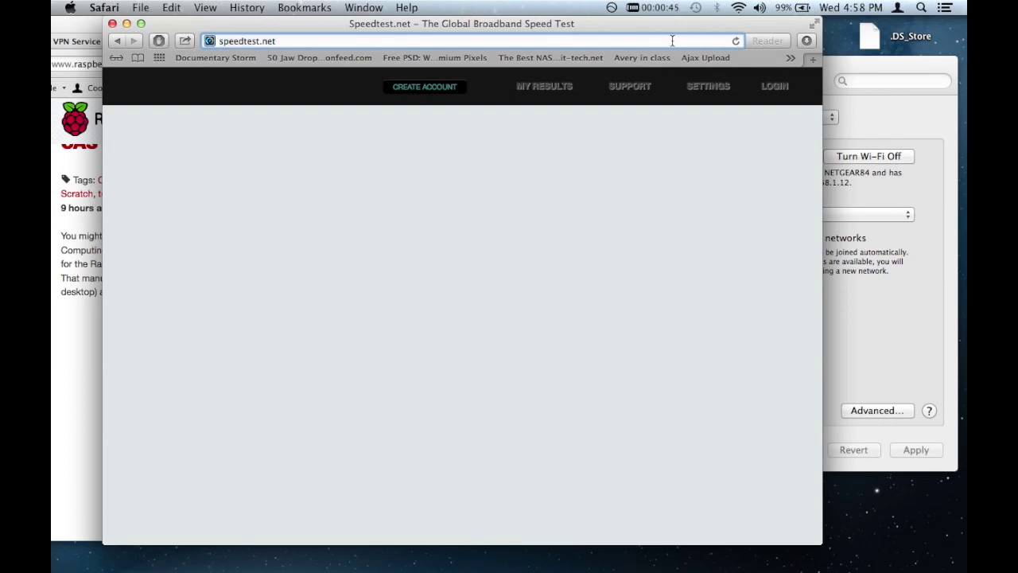
text(hulu.com)
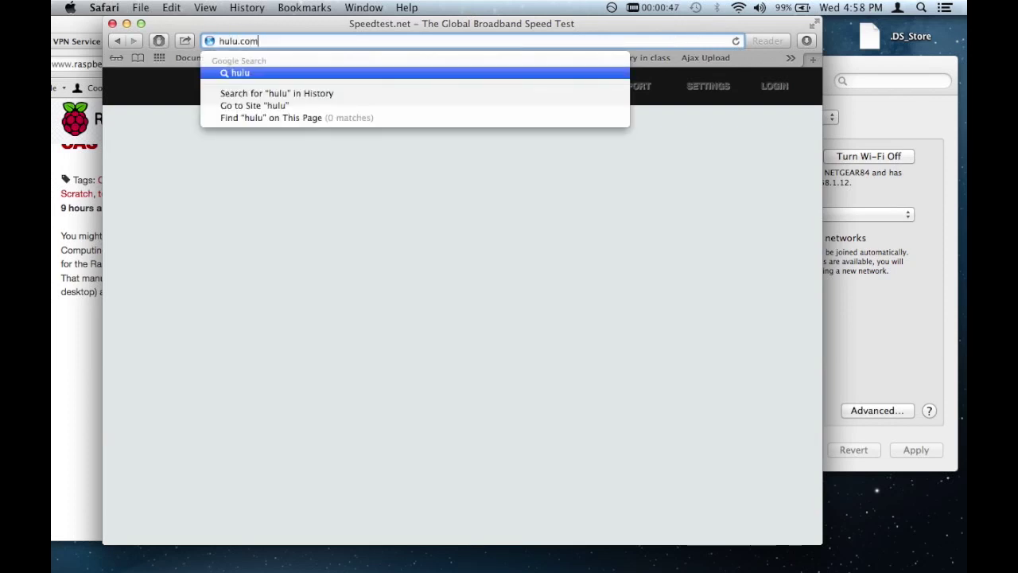
key(Return)
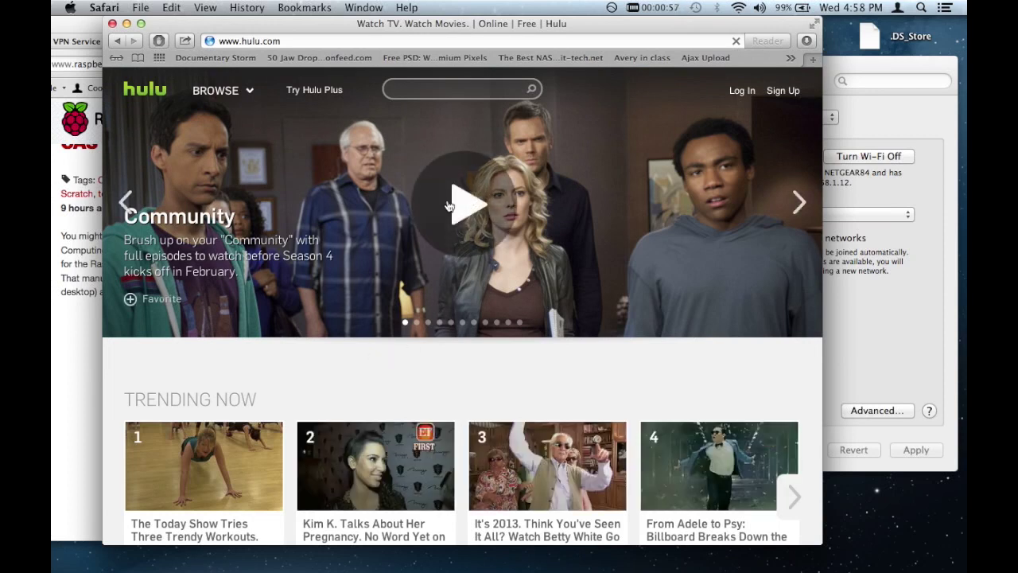
Step: Open the Community show in Safari, start the episode playing, and pause it
click(447, 204)
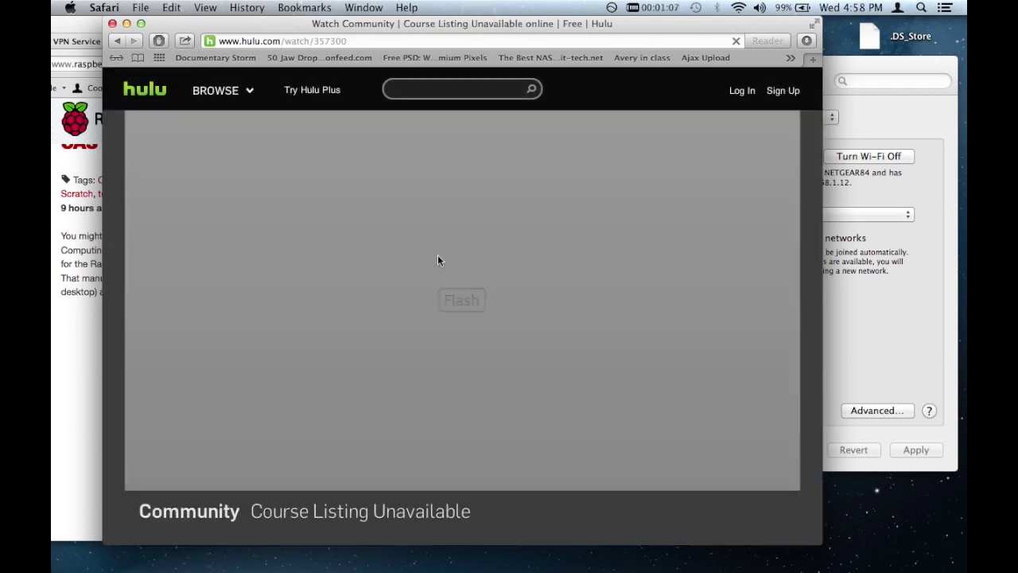
click(453, 299)
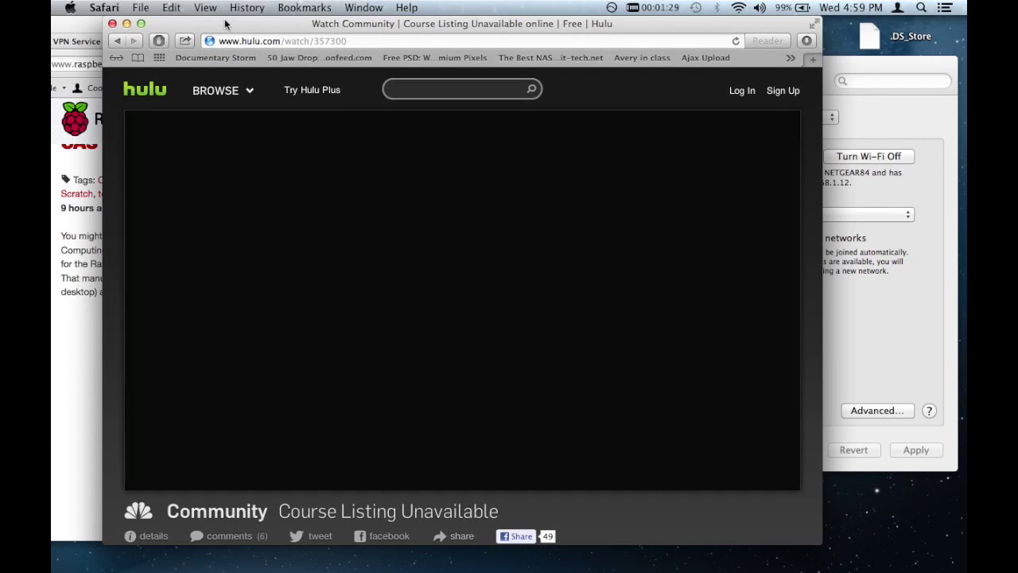
drag(225, 24, 241, 25)
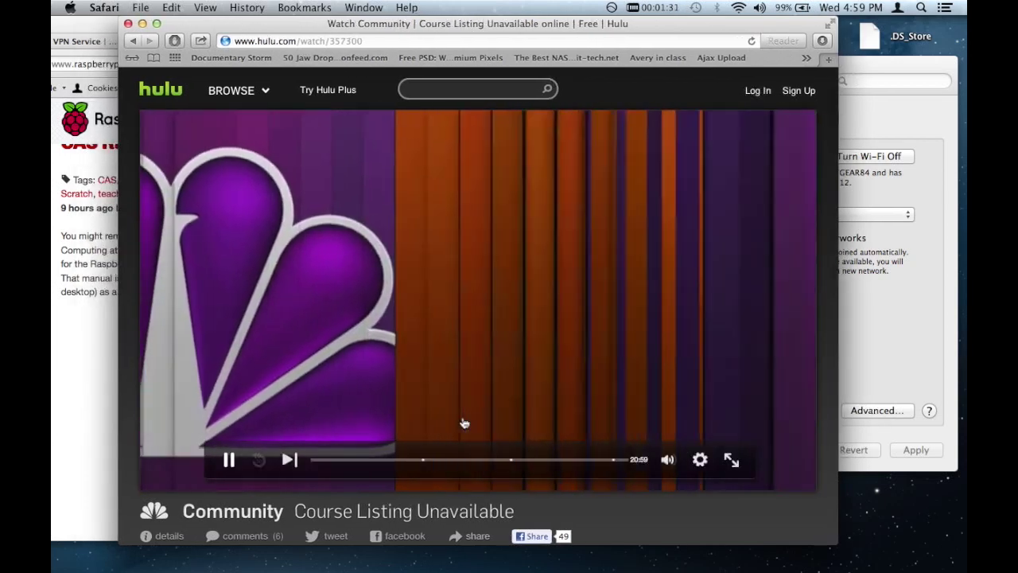
click(228, 462)
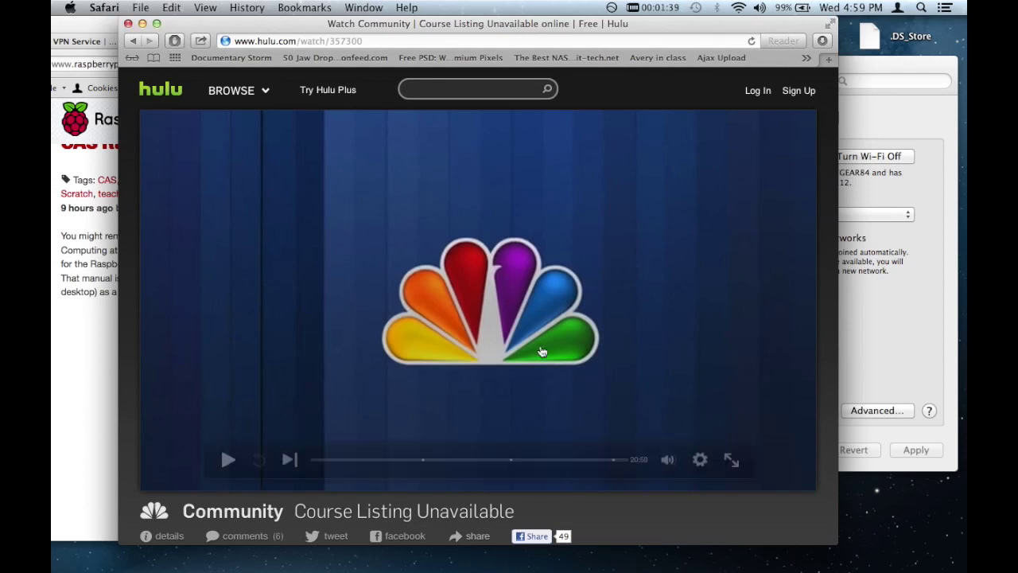
Step: Replace the Hulu address with speedtest.net and load the site
click(258, 40)
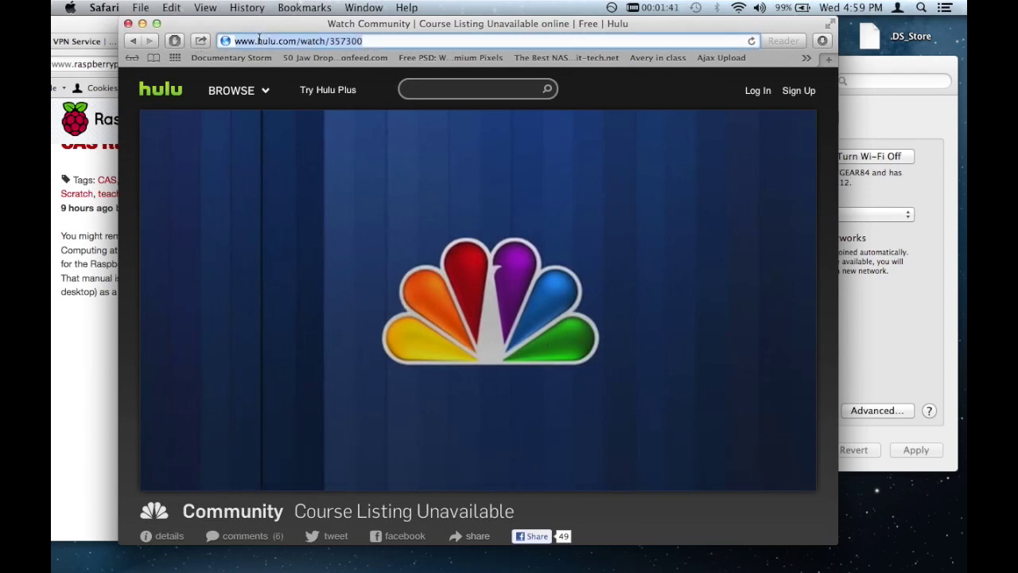
text(sped)
key(BackSpace)
text(edt)
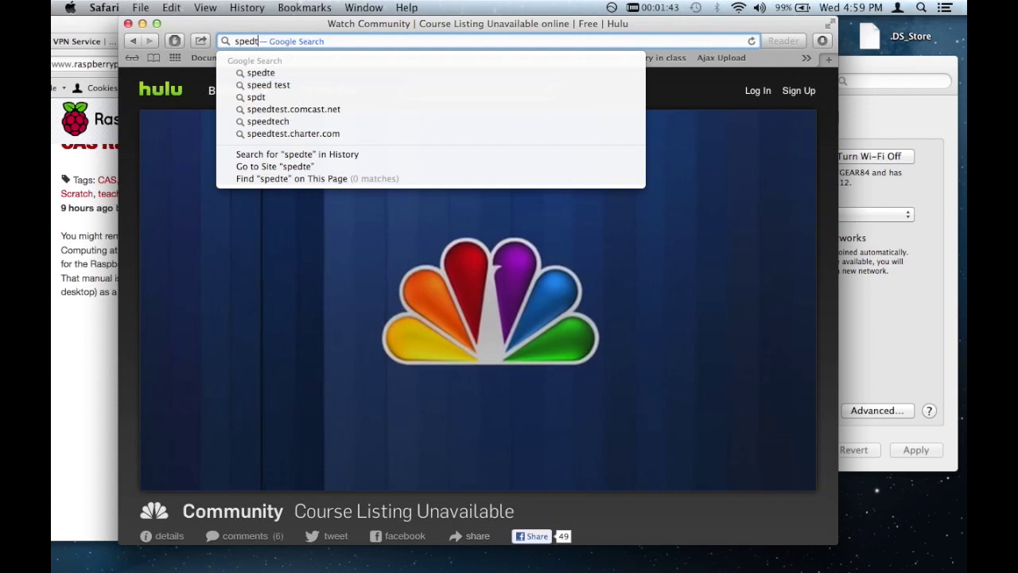
text(est)
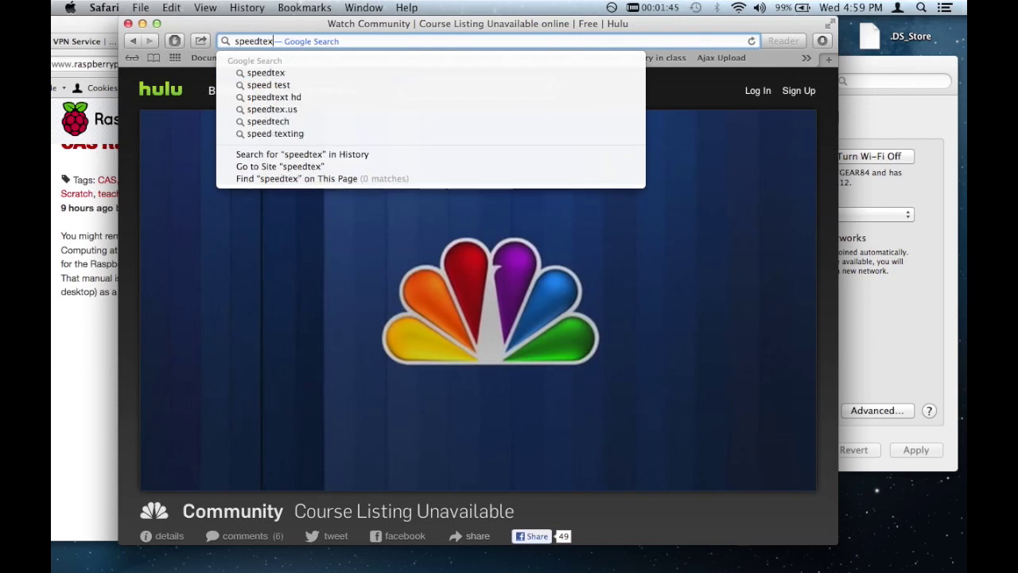
text(.net)
key(Return)
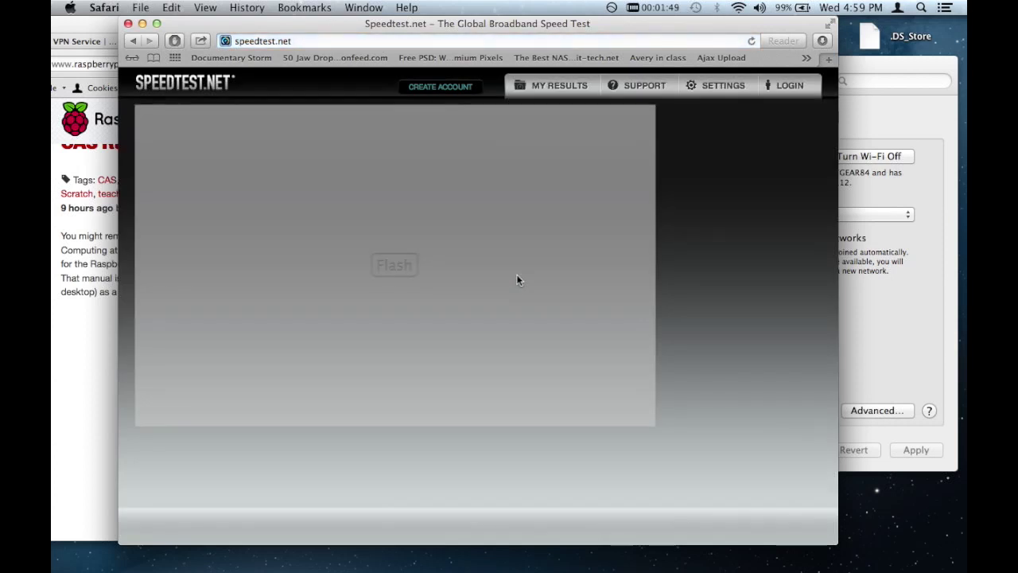
Step: Activate the Flash speed-test app and check the VPN connection status menu
click(414, 267)
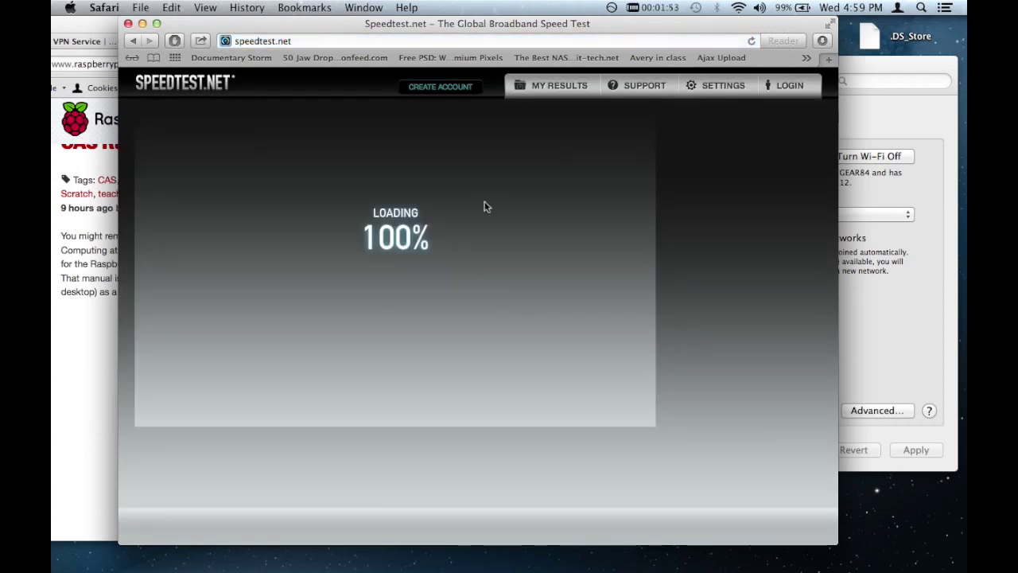
click(636, 7)
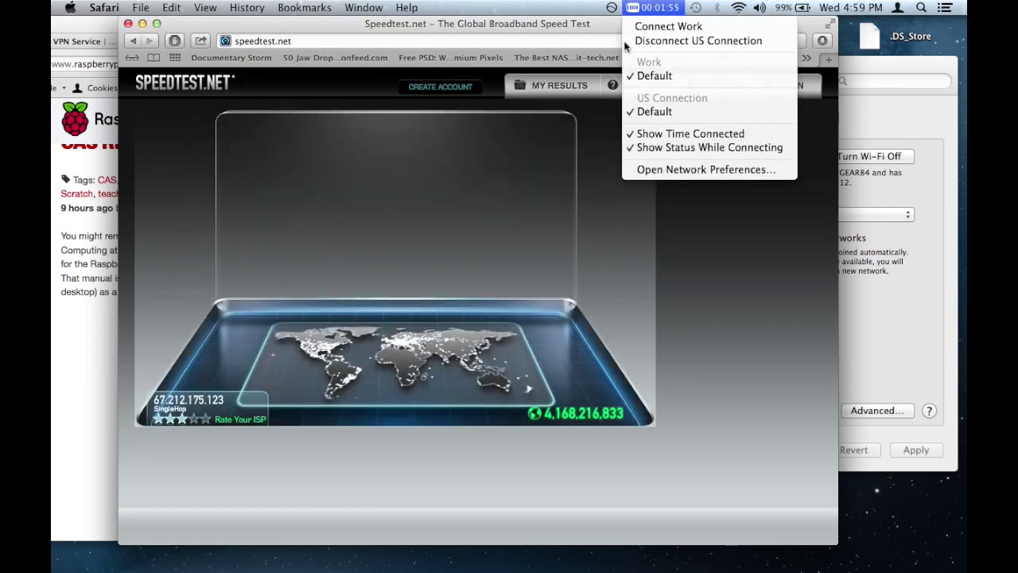
click(496, 315)
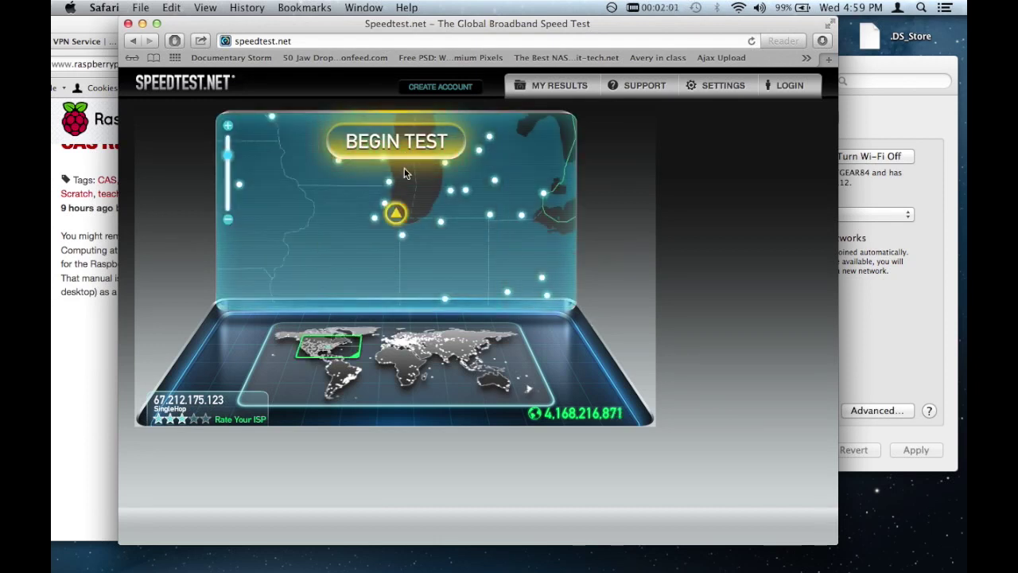
mouse_move(389, 219)
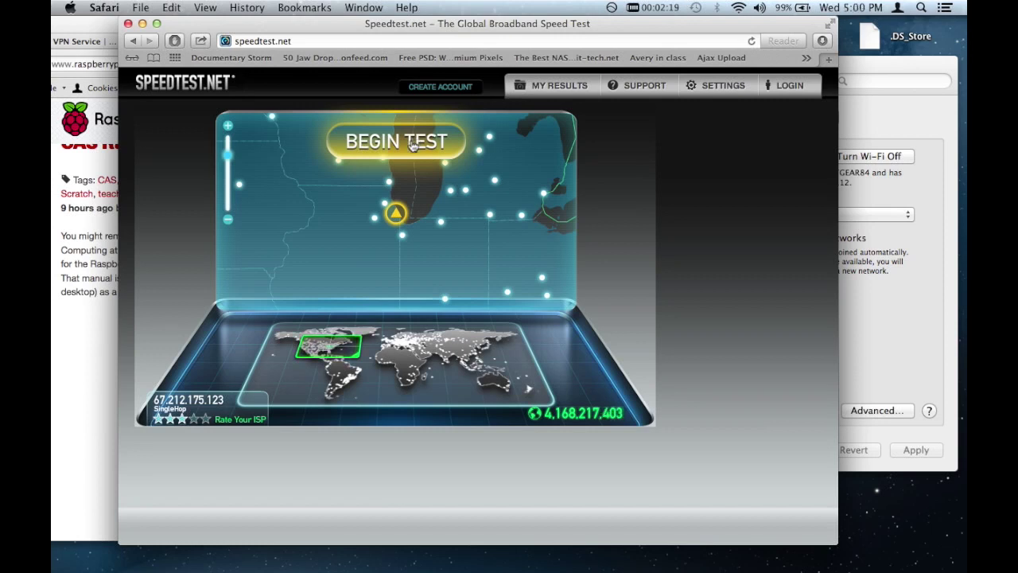
Step: Run the speed test, getting 34 ms ping, 2.14 Mbps download and 1.98 Mbps upload
click(413, 145)
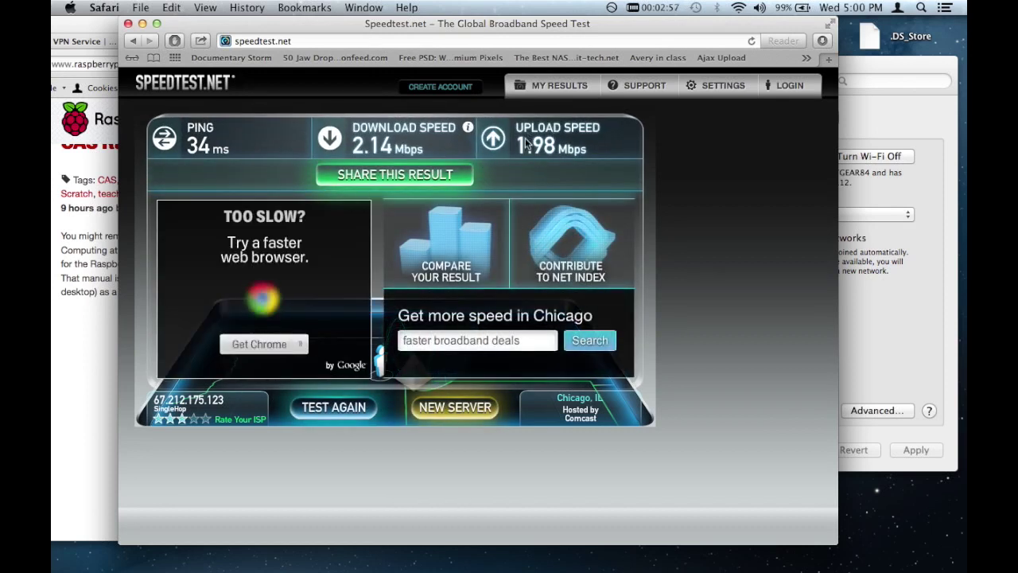
Step: Close Safari, move Firefox right, and disconnect the US Connection VPN from the menu bar
click(130, 24)
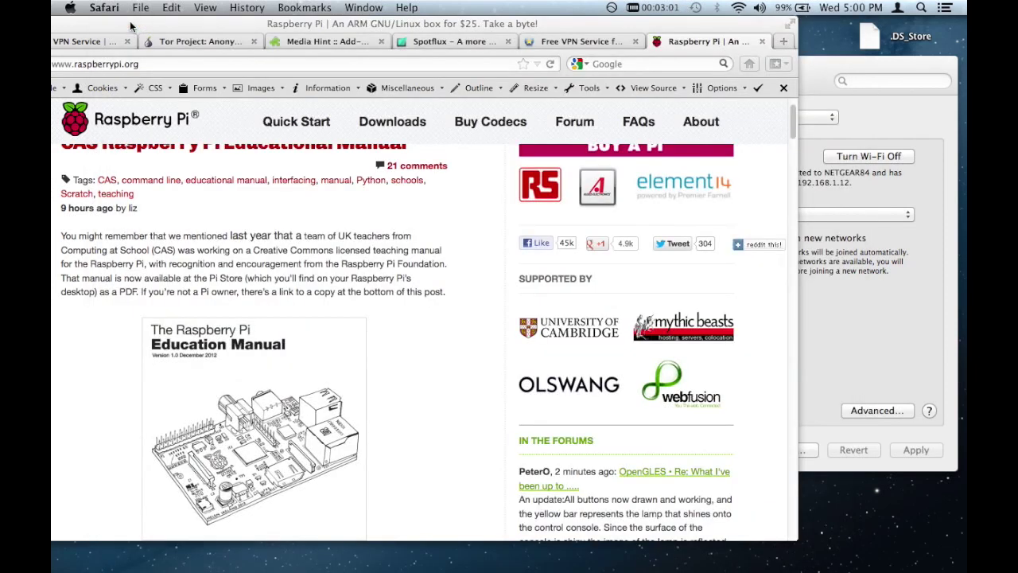
drag(205, 19, 256, 19)
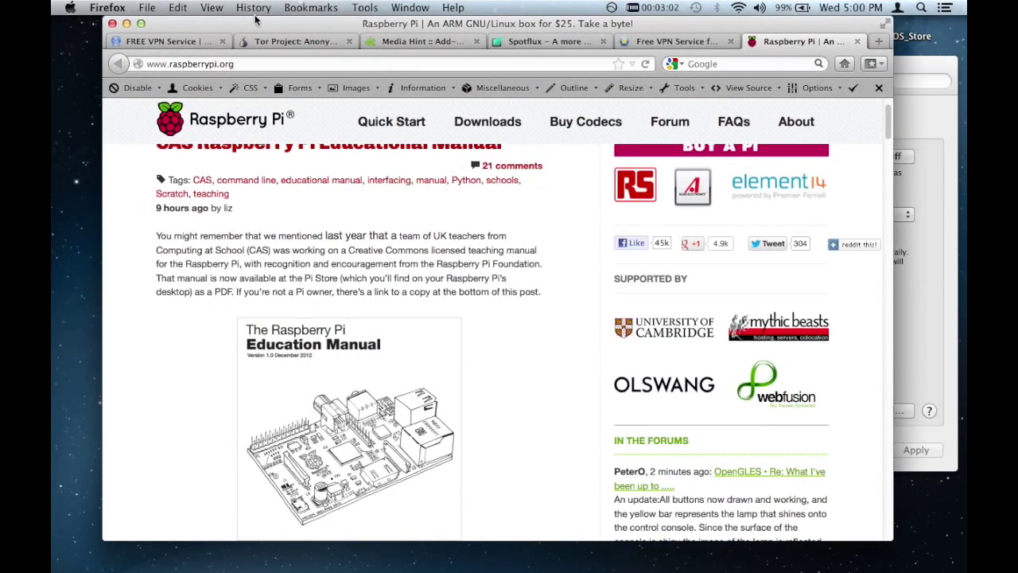
click(648, 7)
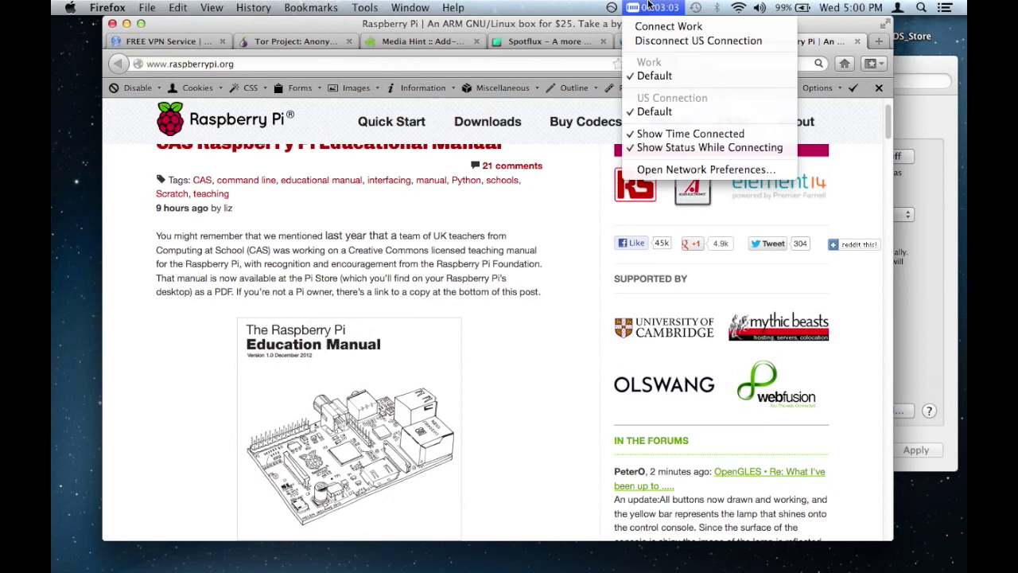
click(659, 42)
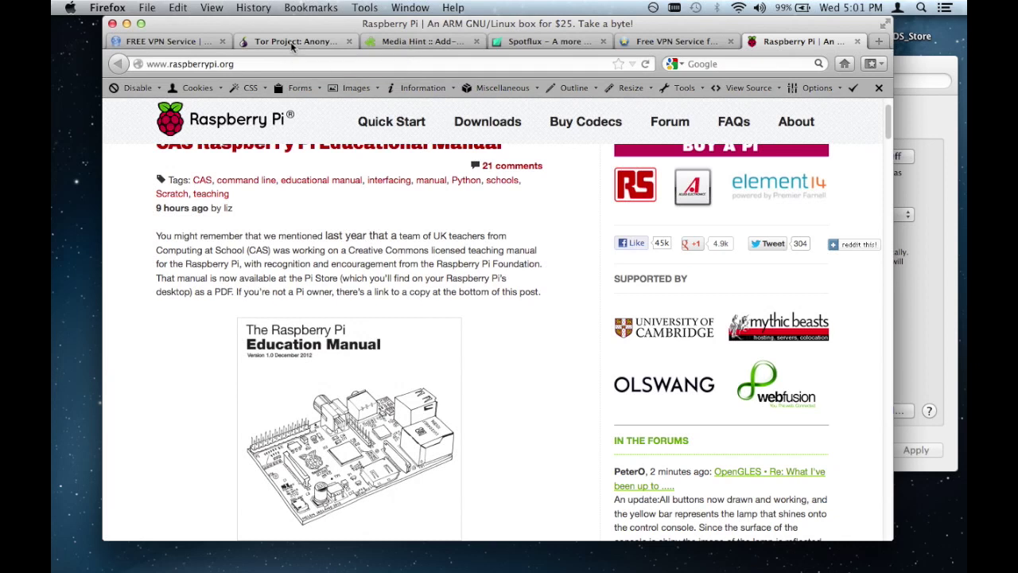
Step: View the Tor Project homepage tab, then move on to the Spotflux tab
click(291, 41)
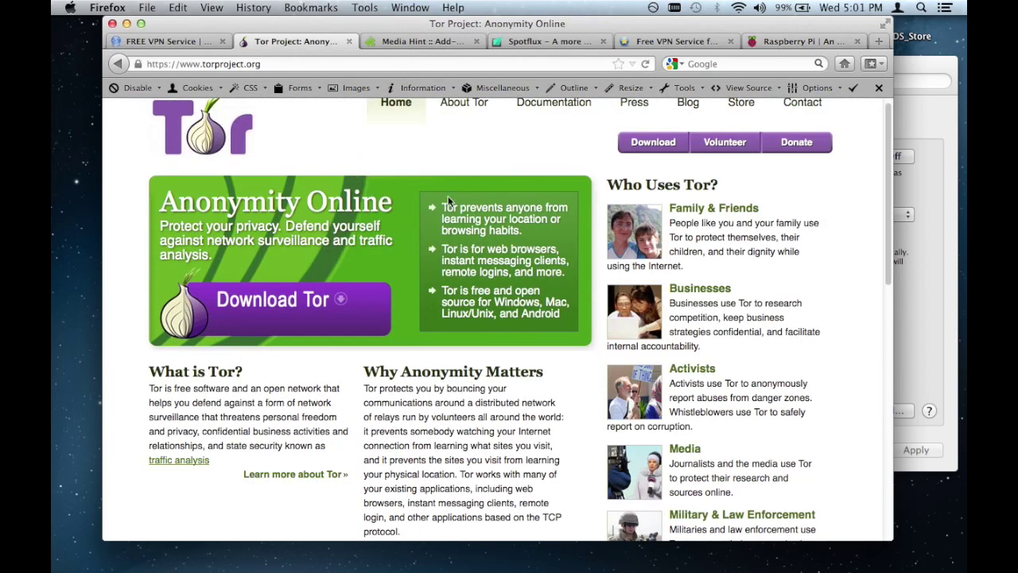
scroll(448, 196, up, 1)
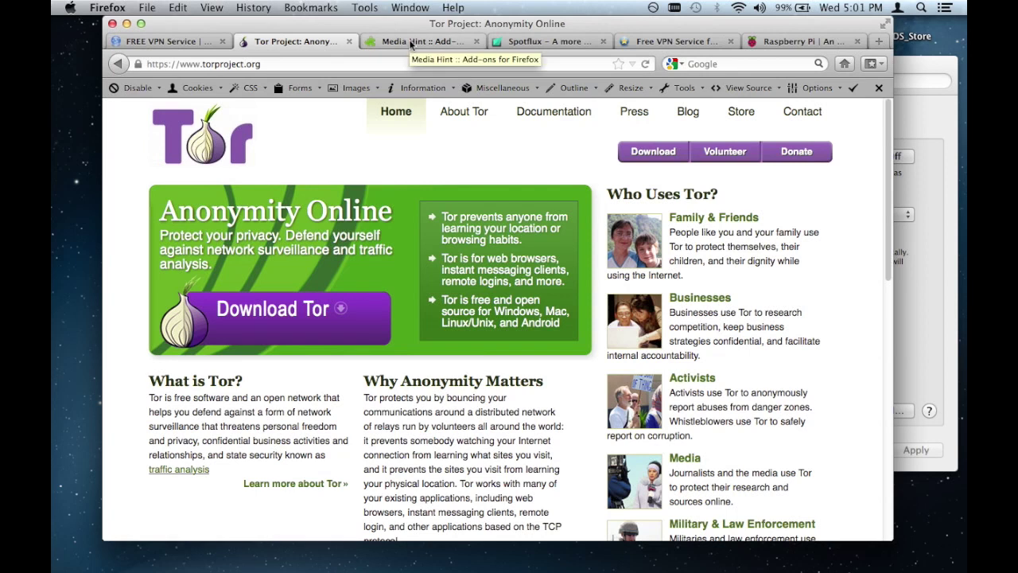
click(543, 42)
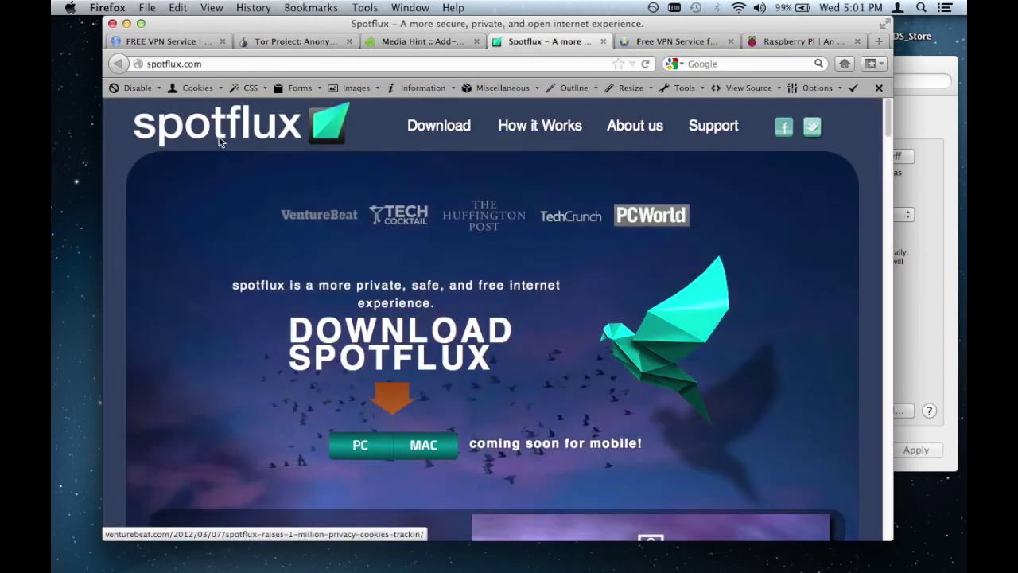
Step: Scroll through the spotflux.com download page and bring up the Spotflux app from the Dock
scroll(508, 399, down, 2)
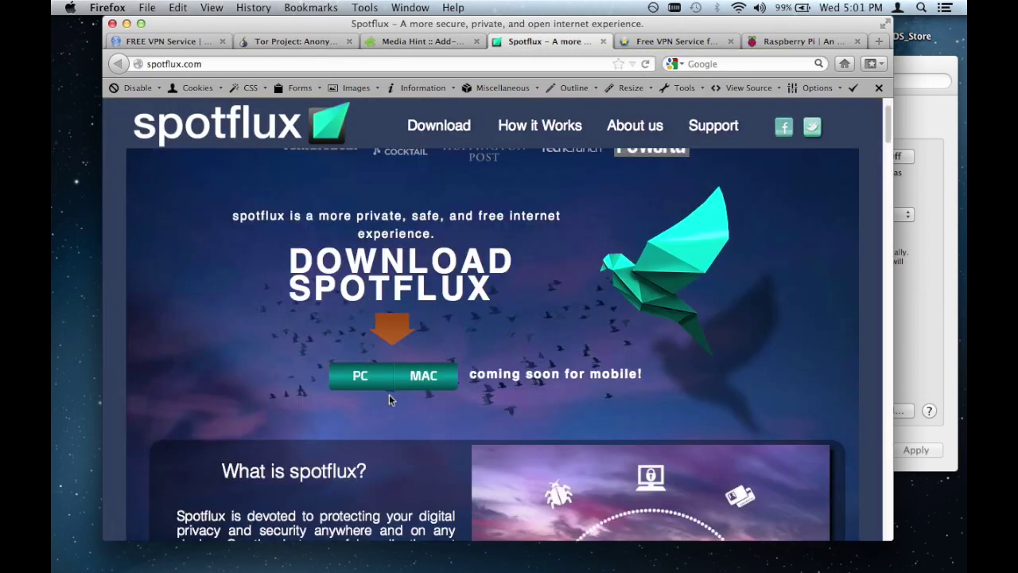
scroll(372, 397, up, 2)
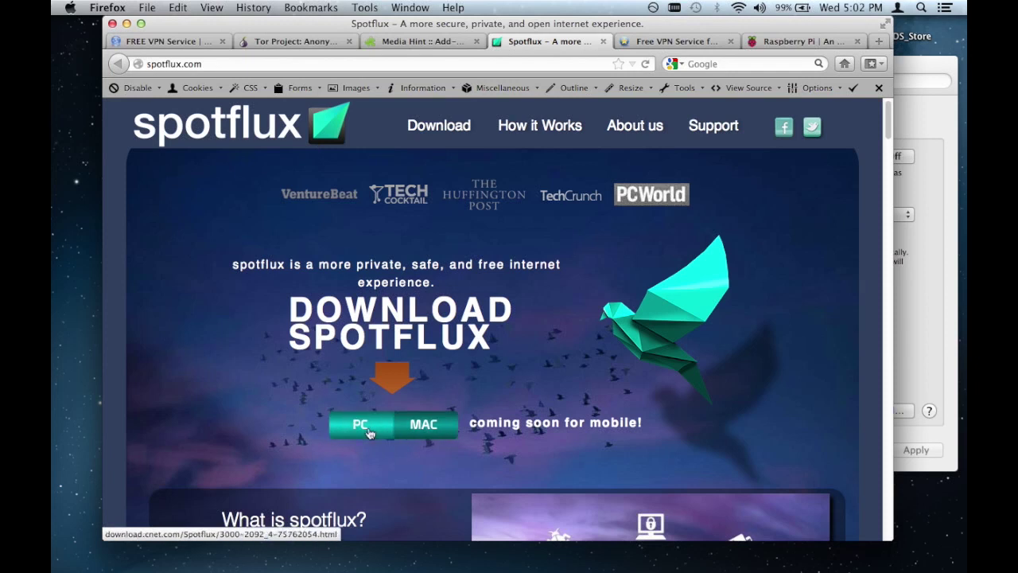
mouse_move(624, 565)
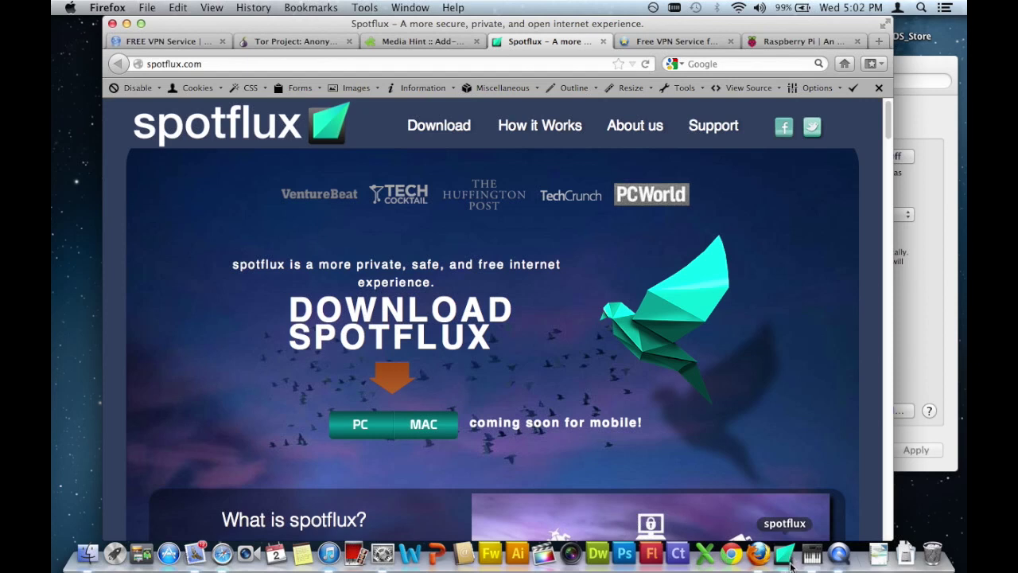
click(790, 563)
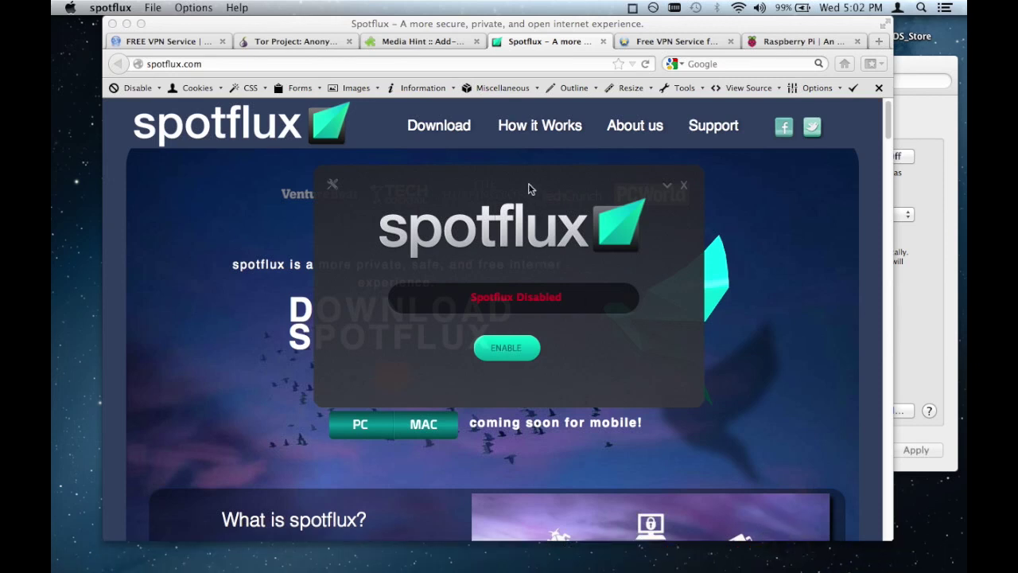
Step: Move the Spotflux window aside and exit the app, confirming Yes in the warning
drag(529, 185, 488, 82)
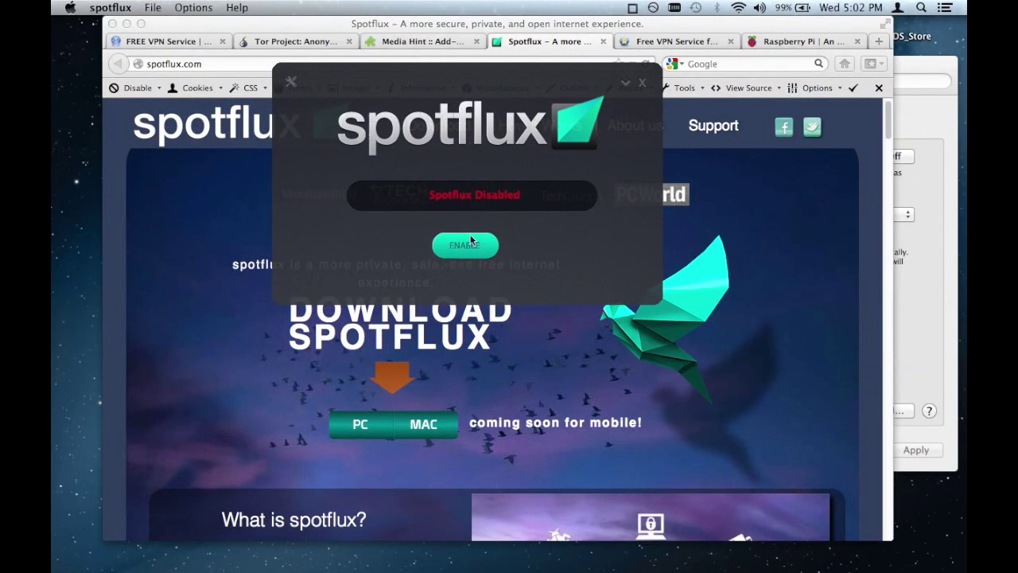
click(644, 83)
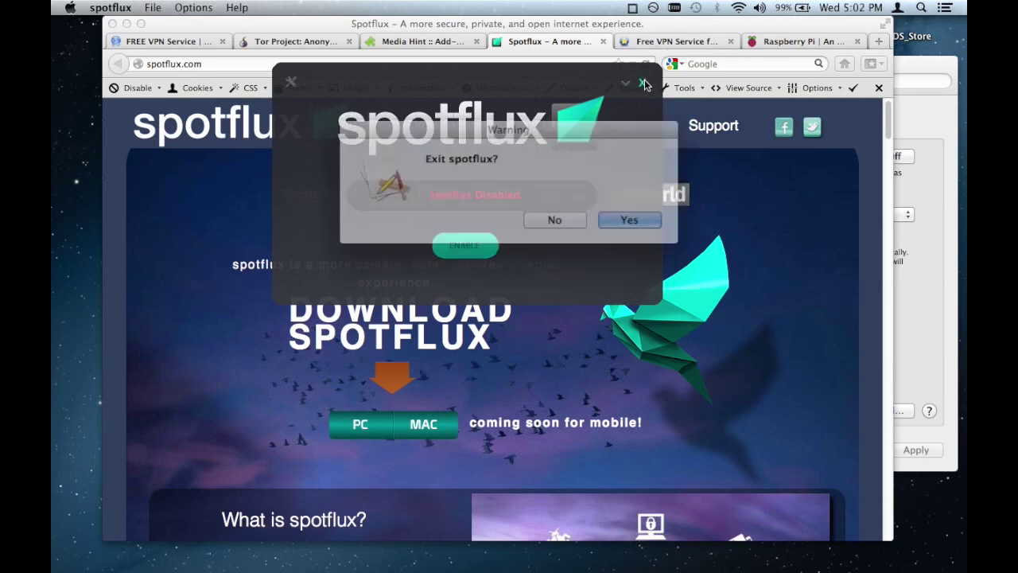
click(625, 222)
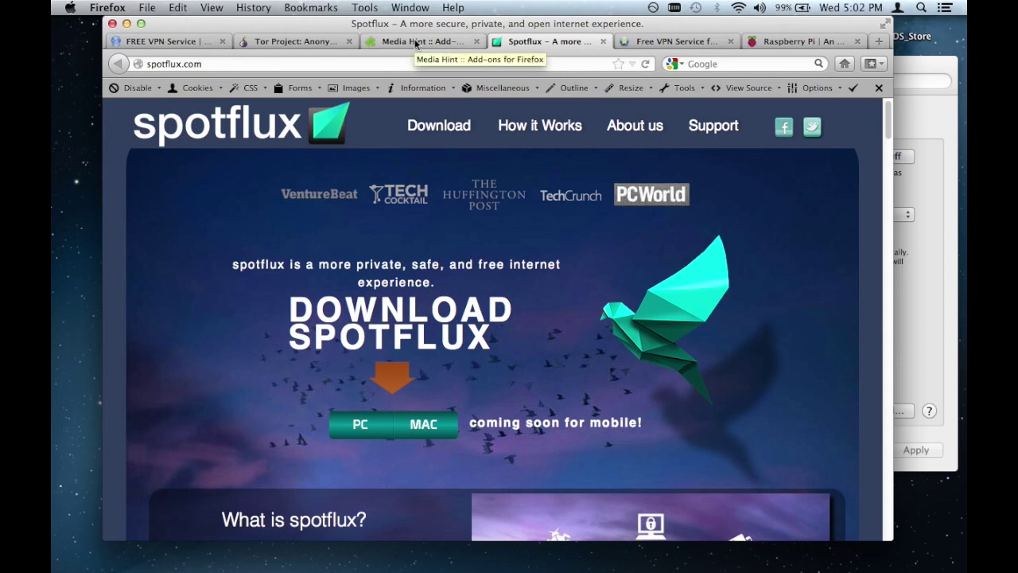
Step: Show the Media Hint add-on page and highlight its 37,120 user count
click(416, 43)
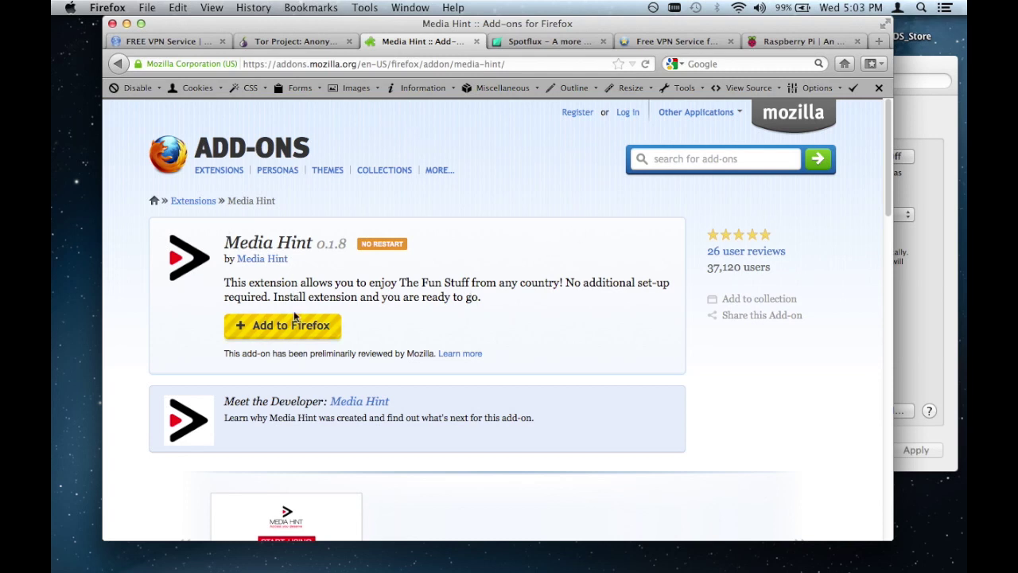
click(248, 332)
drag(706, 268, 742, 267)
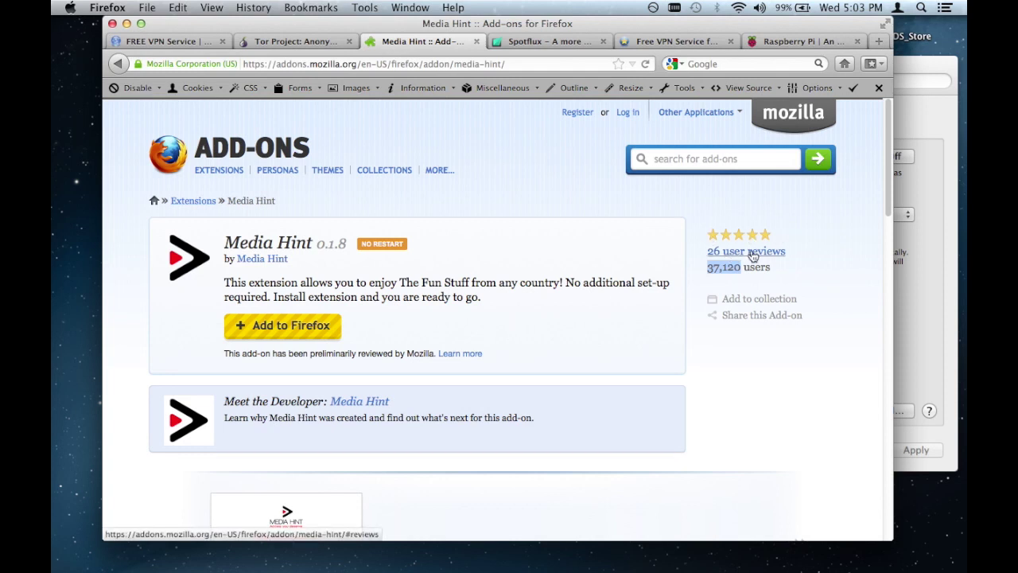
click(509, 285)
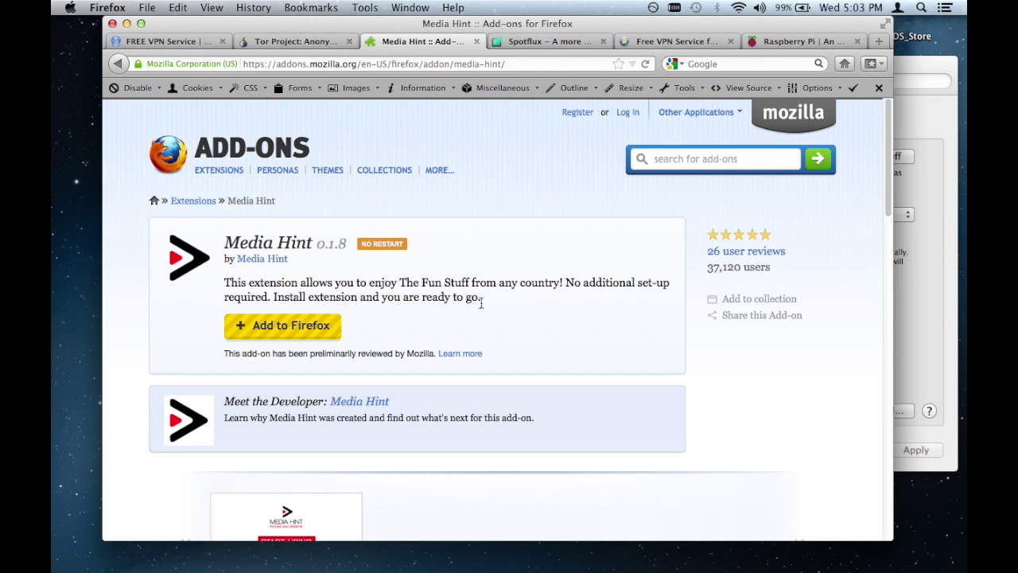
Step: Connect the US Connection VPN from the menu-bar VPN status menu
click(672, 7)
click(726, 40)
click(678, 7)
click(515, 299)
Step: Bring up the superfreevpn.com page listing its PPTP server, username and password
scroll(523, 334, down, 3)
scroll(524, 335, up, 3)
mouse_move(445, 185)
click(156, 44)
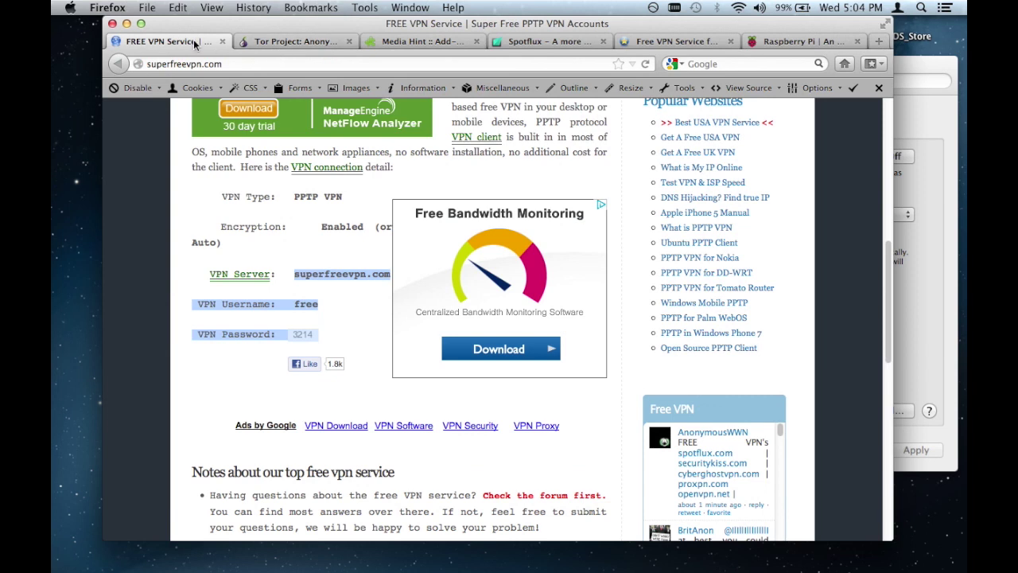
Step: Highlight the Tor Project's 'Anonymity Online' heading, then return to the free VPN page
click(268, 45)
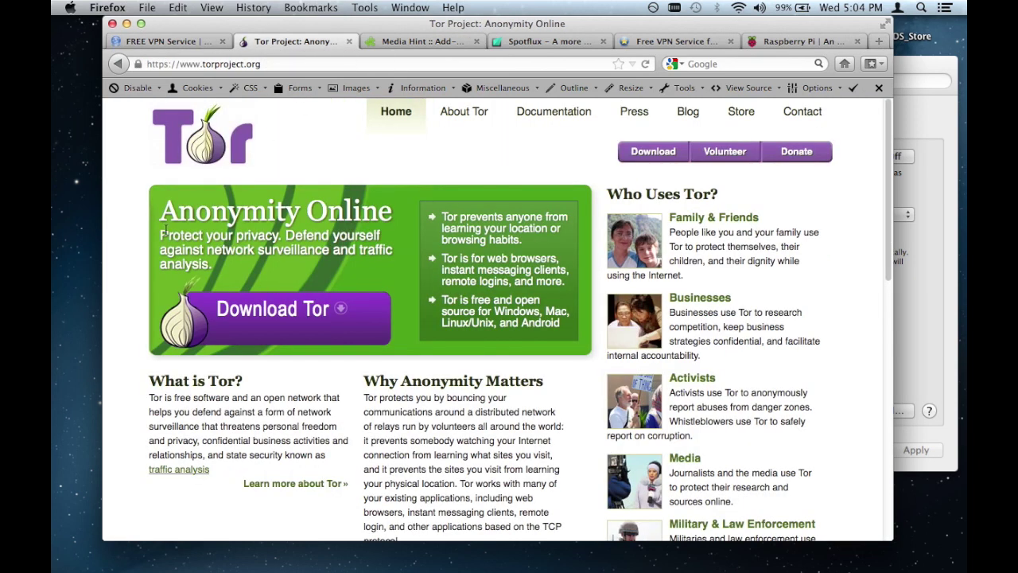
drag(160, 211, 380, 211)
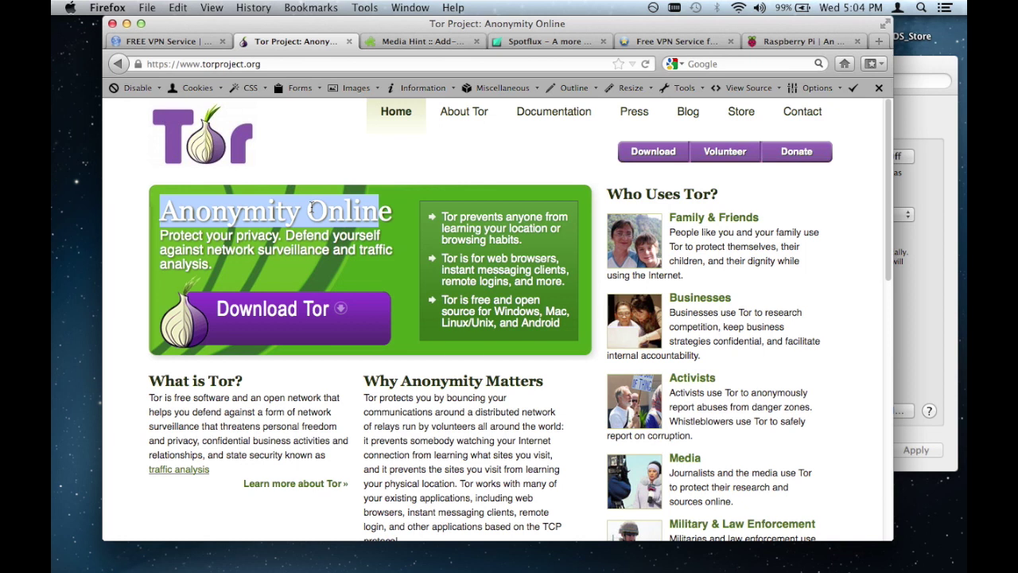
click(192, 43)
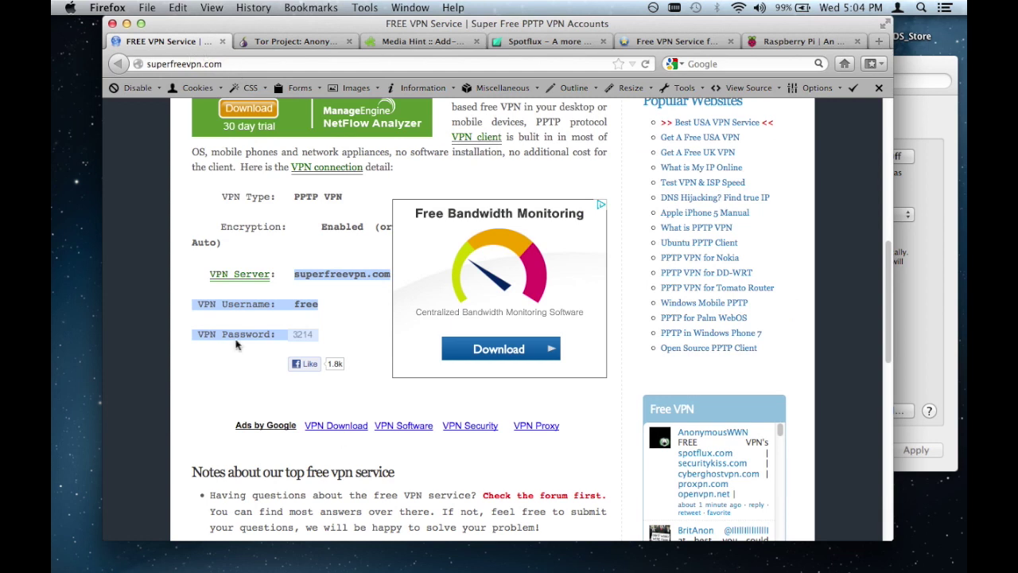
Step: Highlight the free VPN's warning that abuse logs are exposed to authorities, then return to Tor
scroll(236, 340, down, 4)
scroll(236, 340, down, 5)
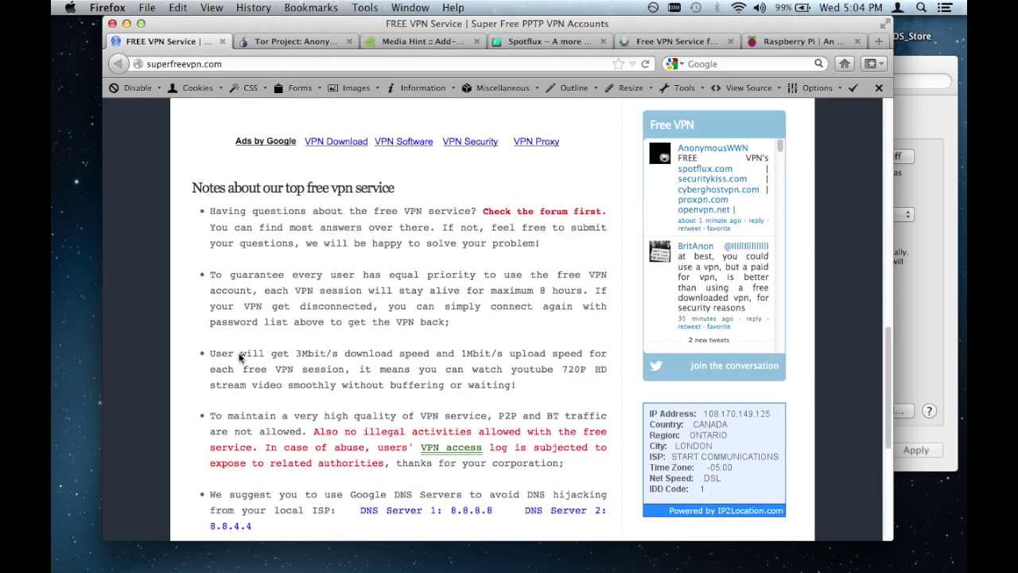
scroll(238, 357, down, 1)
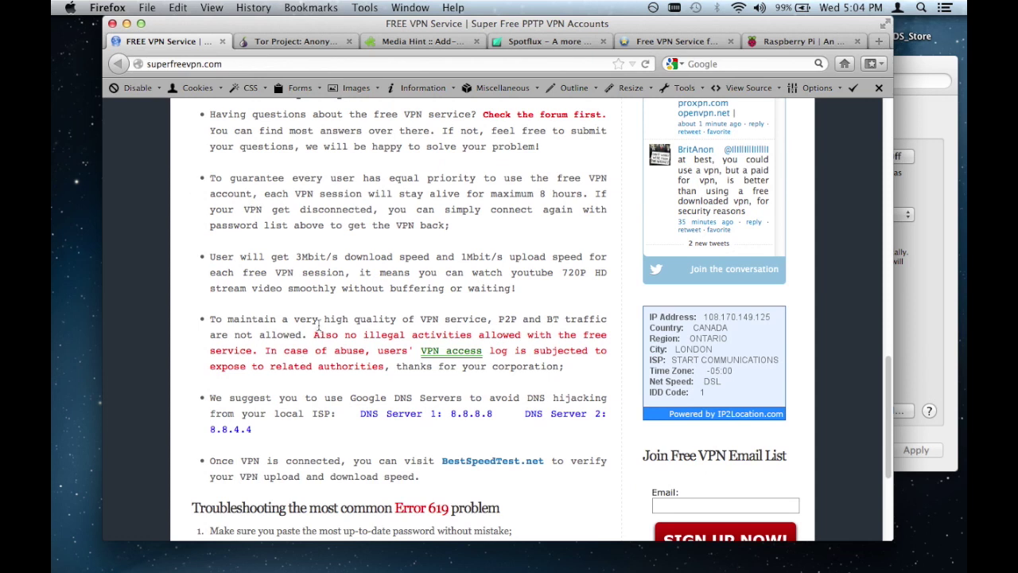
drag(315, 334, 391, 365)
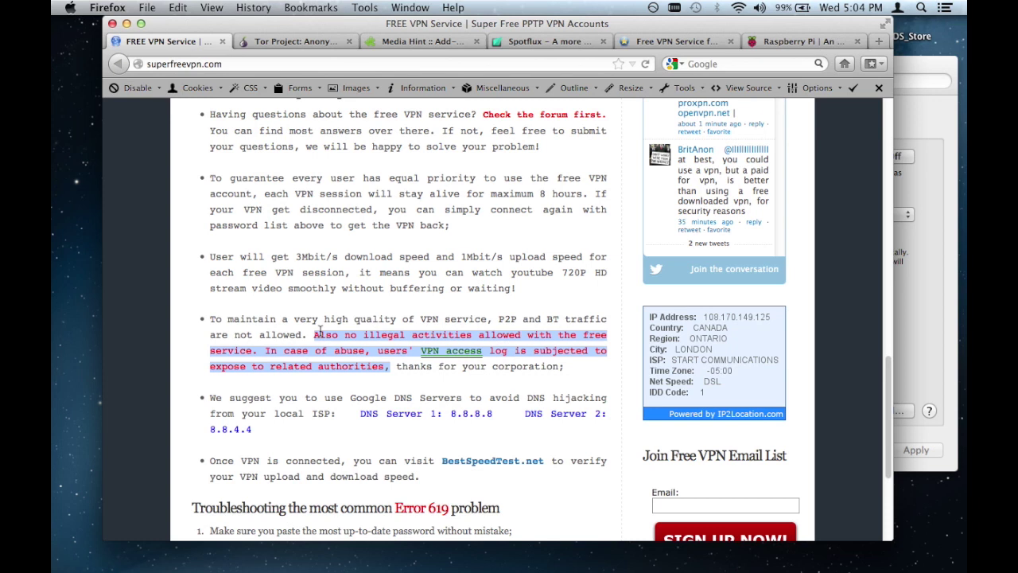
click(254, 362)
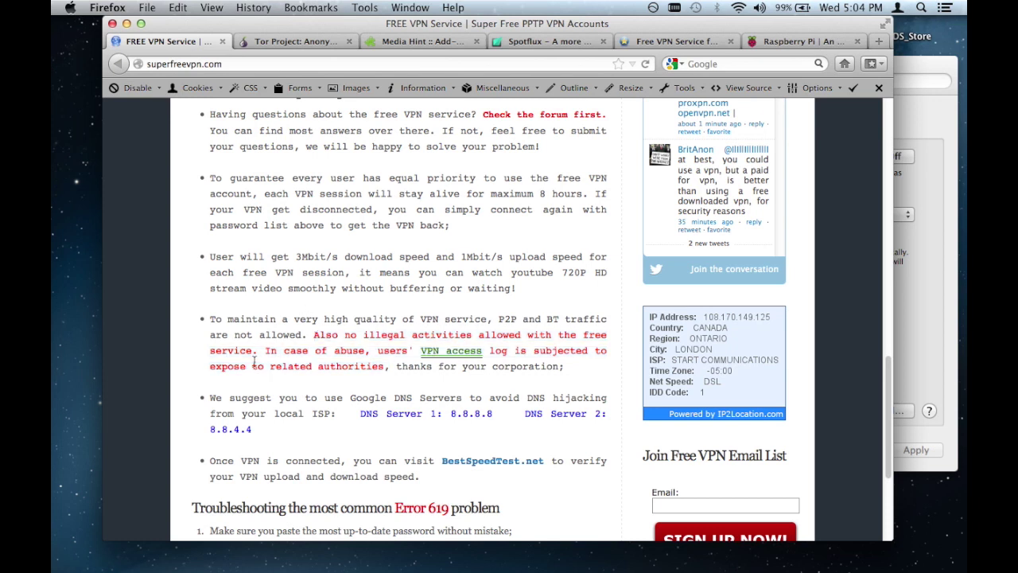
drag(210, 364, 391, 369)
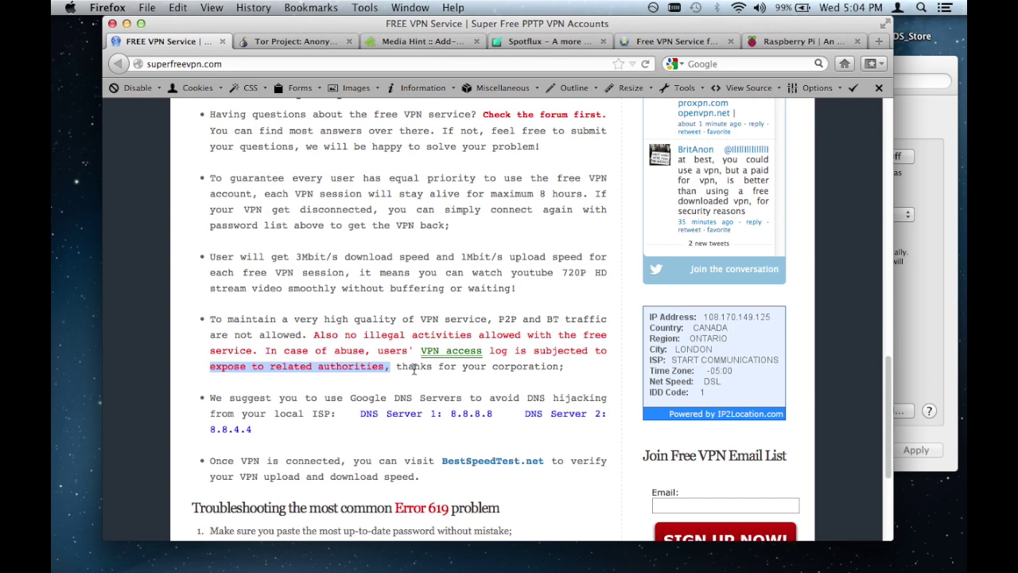
scroll(382, 294, up, 5)
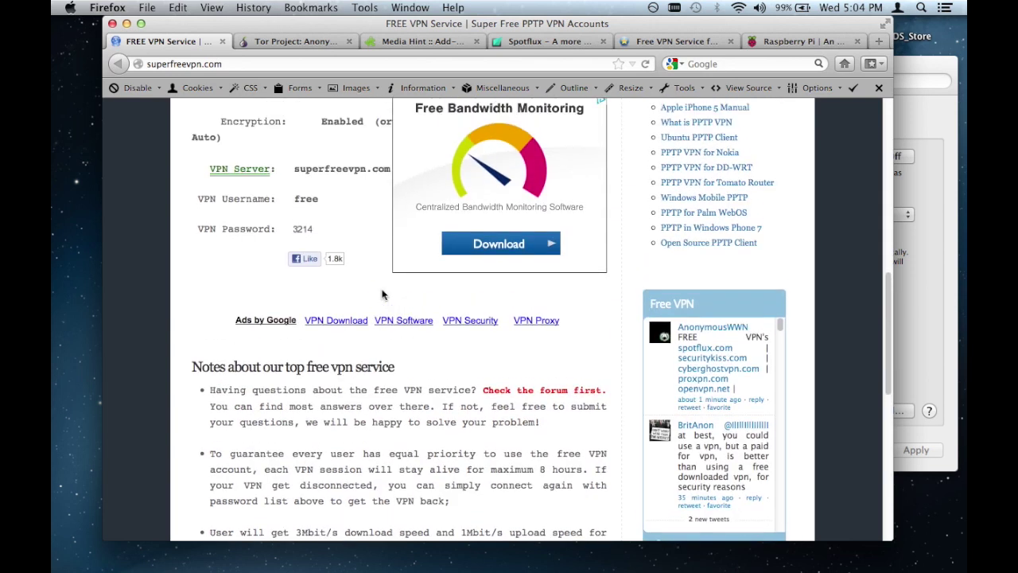
scroll(348, 216, up, 7)
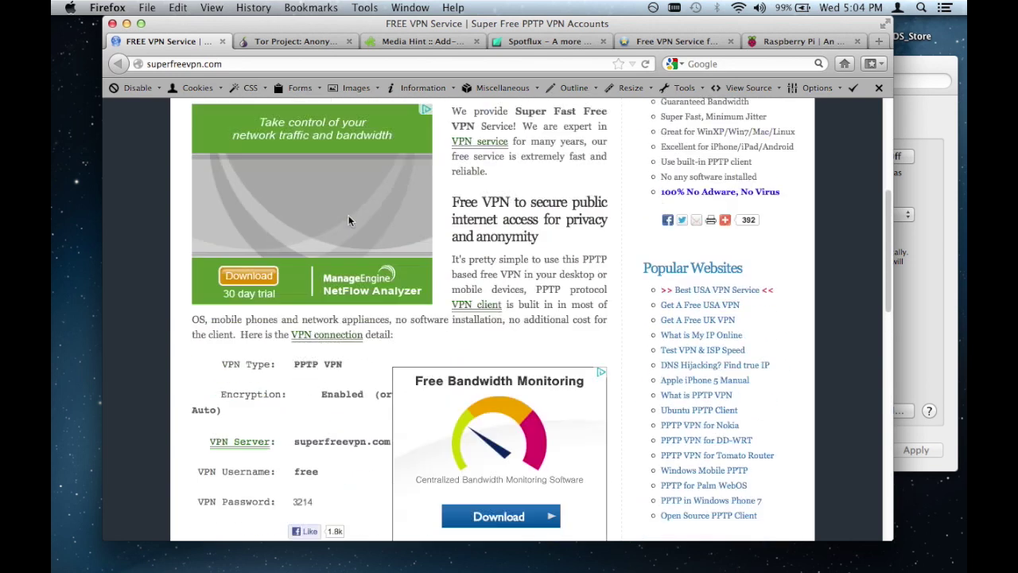
scroll(497, 296, down, 15)
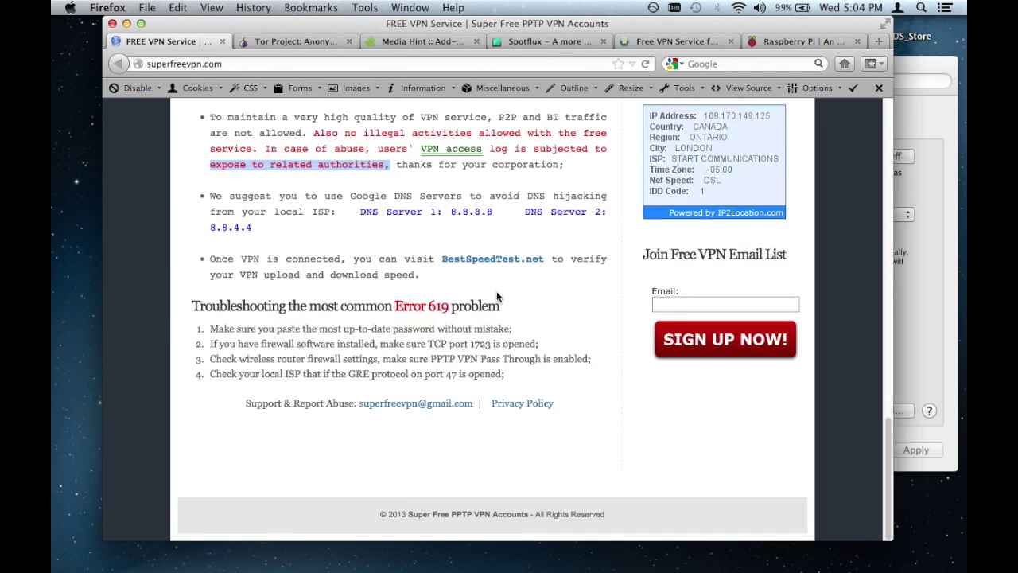
click(323, 41)
Step: Cycle through Spotflux, superfreevpn, Tor, Media Hint and afreevpn pages, ending on raspberrypi.org
scroll(345, 326, down, 1)
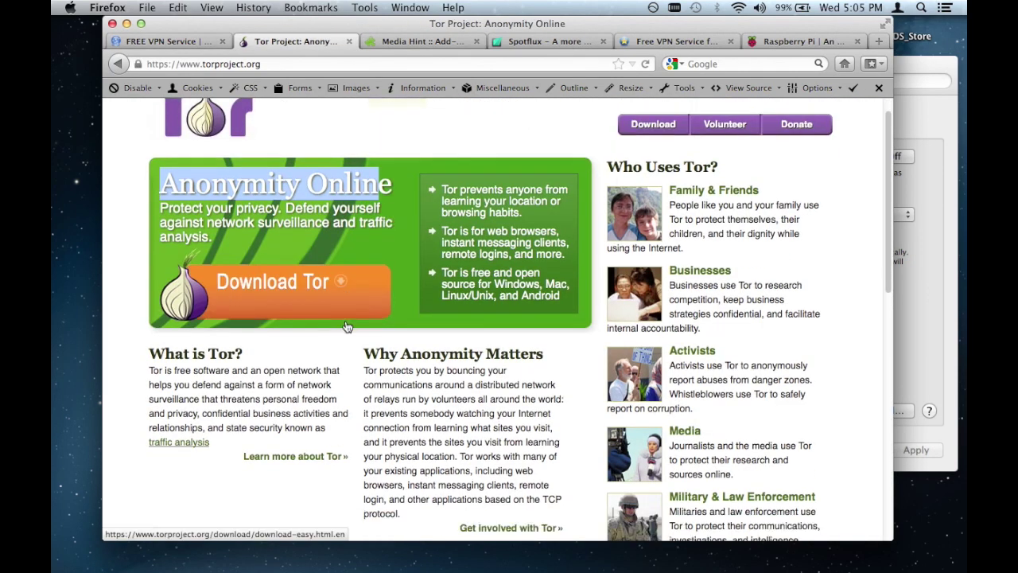
scroll(346, 326, down, 5)
click(423, 40)
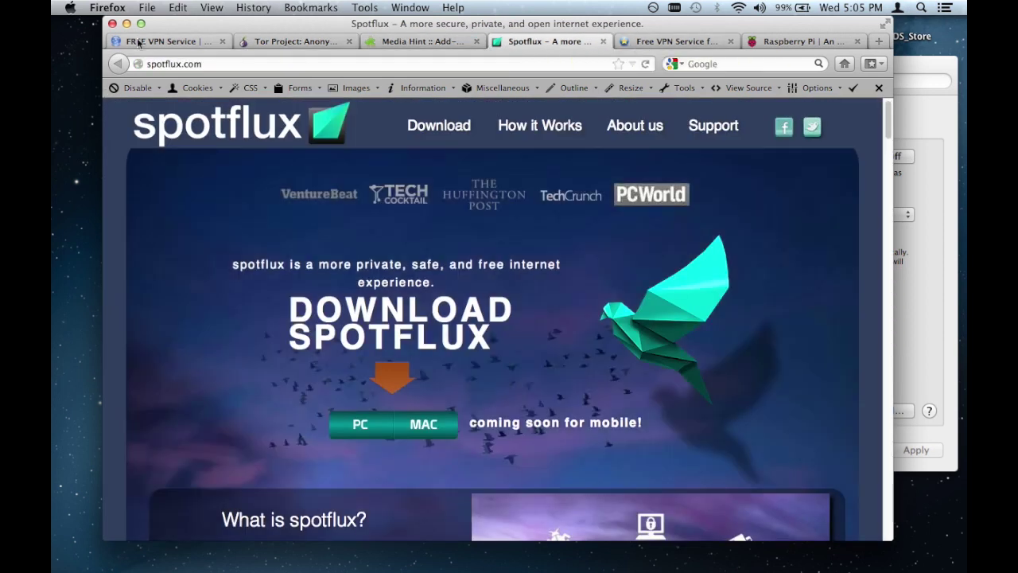
click(163, 41)
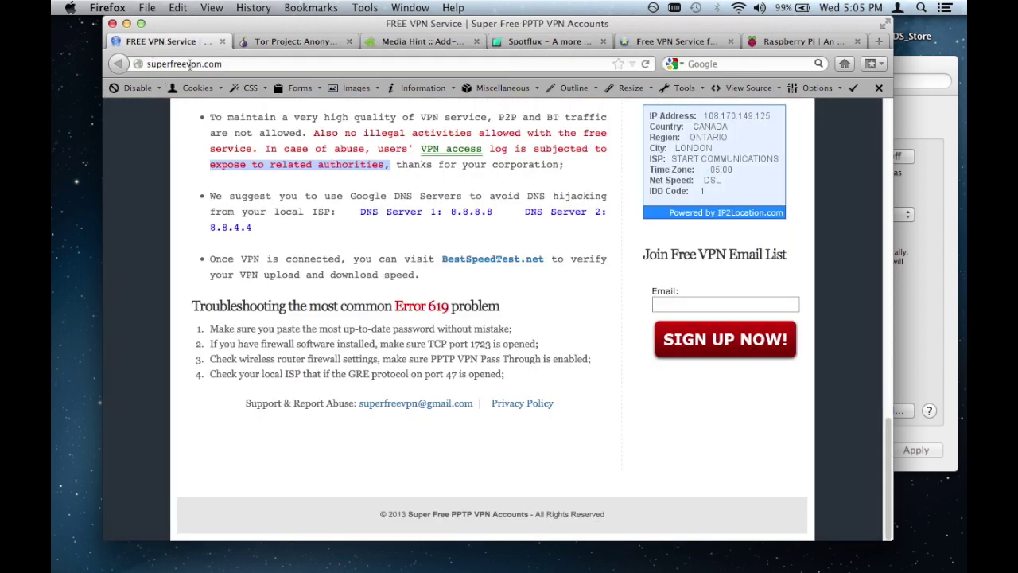
click(270, 42)
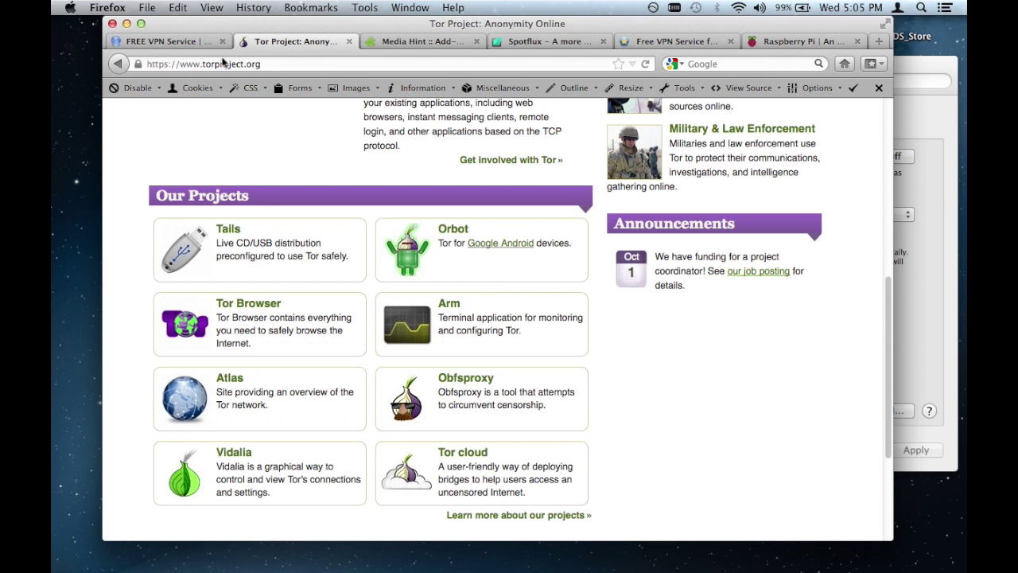
click(385, 44)
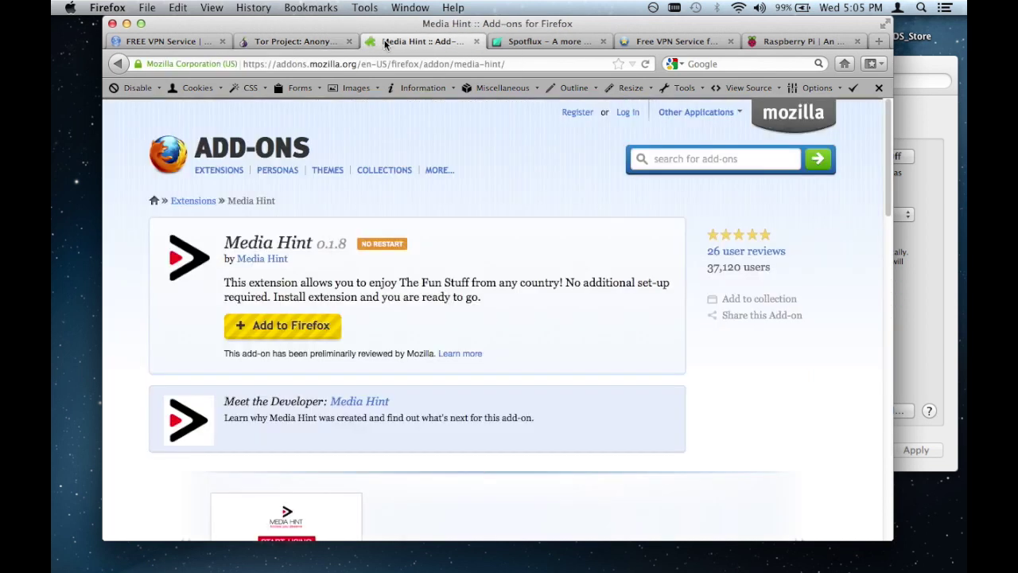
click(548, 44)
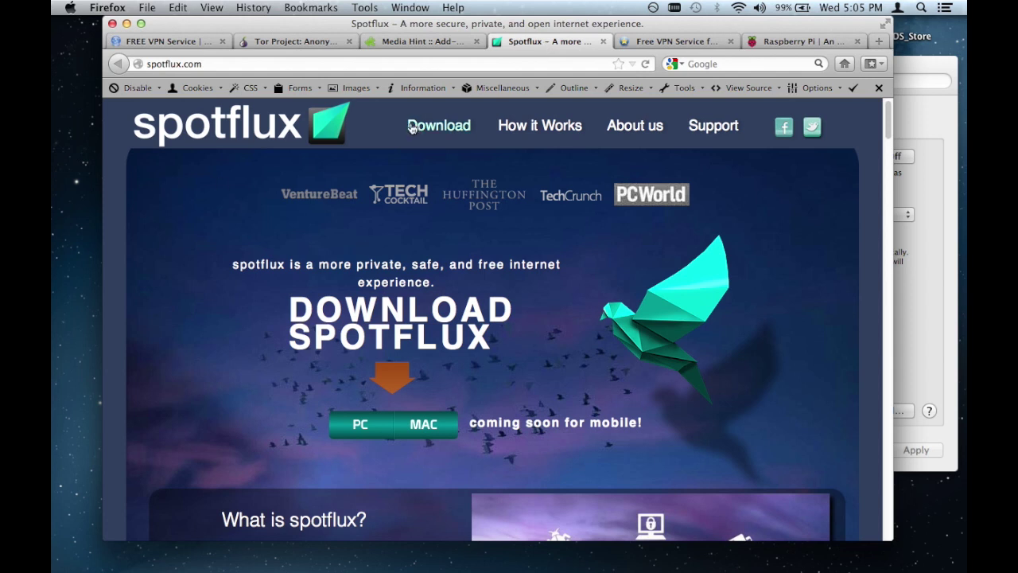
click(639, 46)
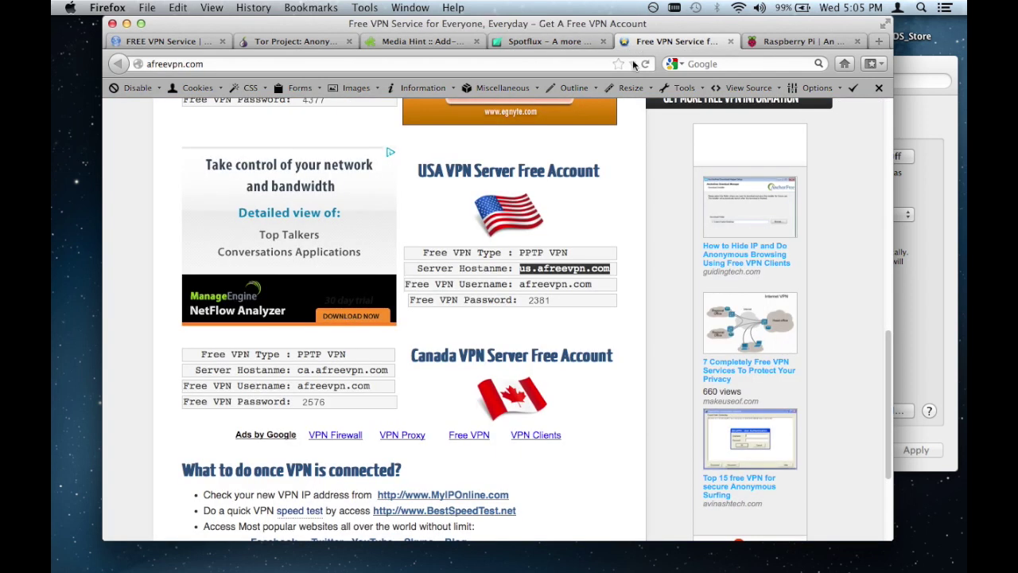
scroll(263, 191, up, 10)
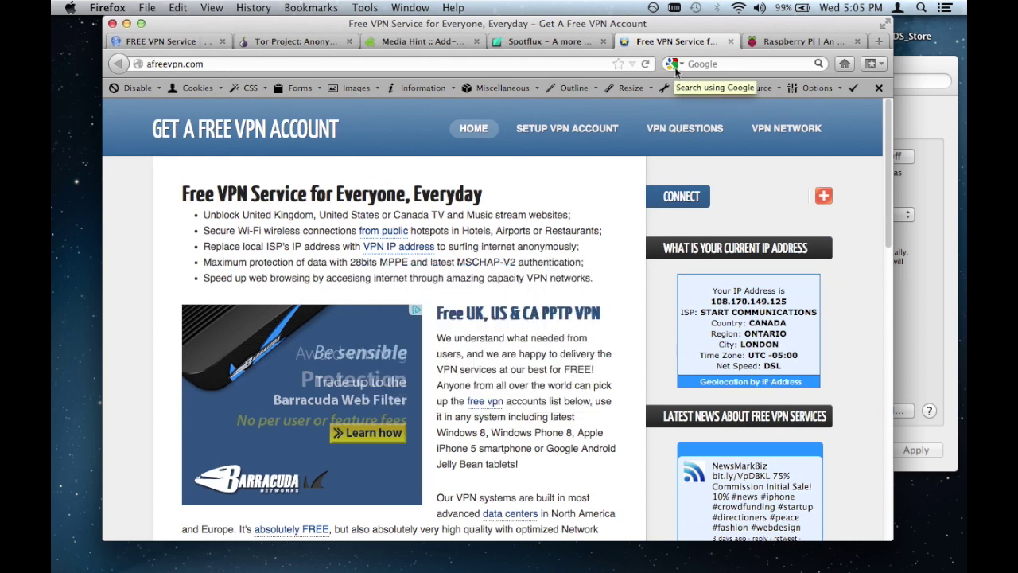
click(795, 46)
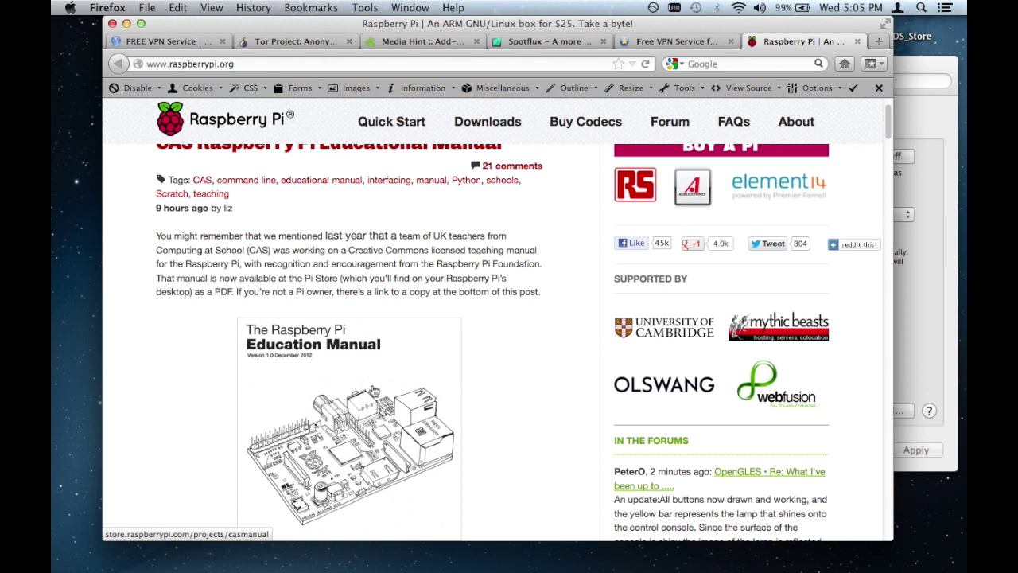
scroll(372, 380, up, 2)
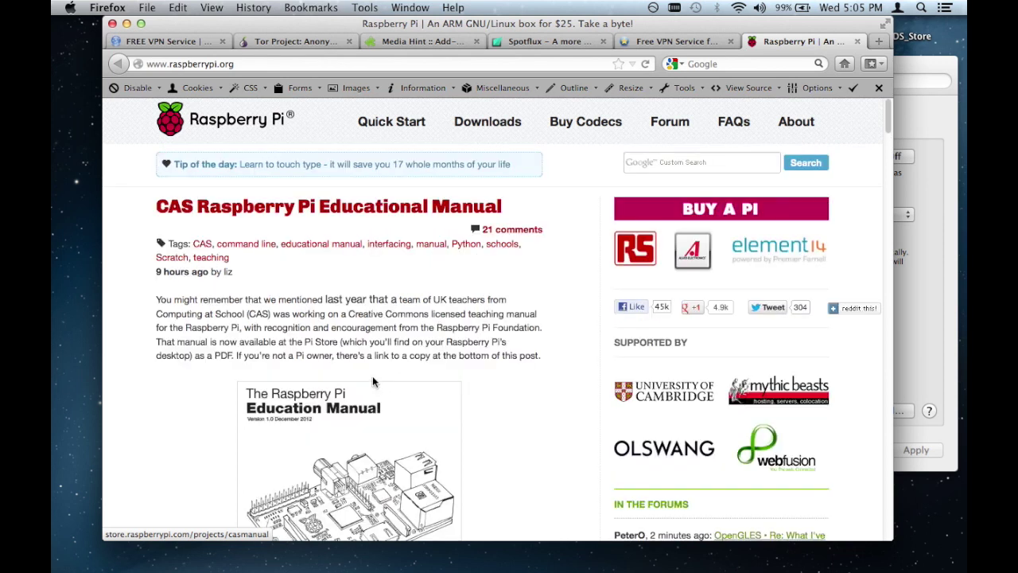
scroll(374, 375, down, 5)
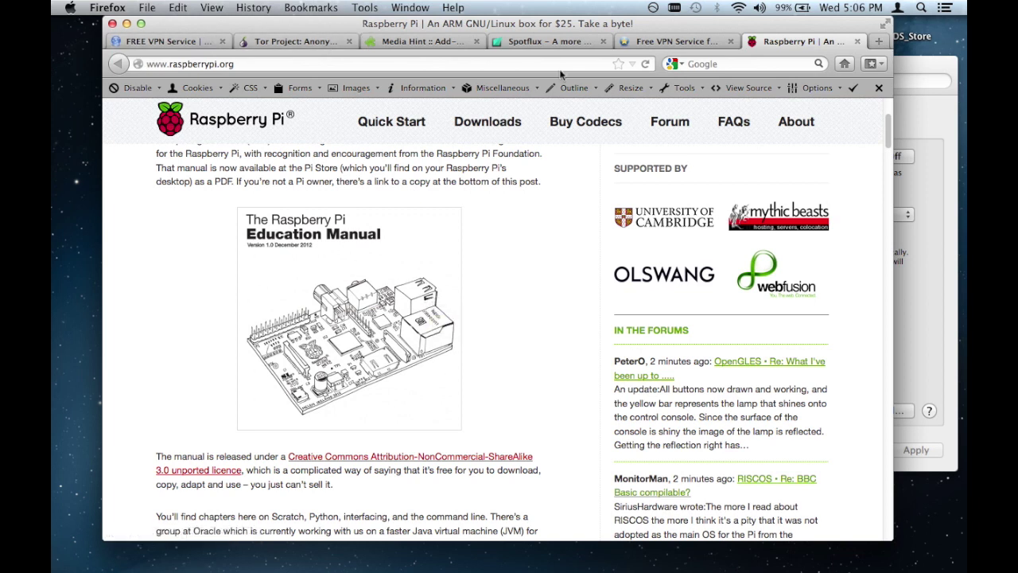
scroll(494, 298, up, 5)
scroll(493, 291, down, 15)
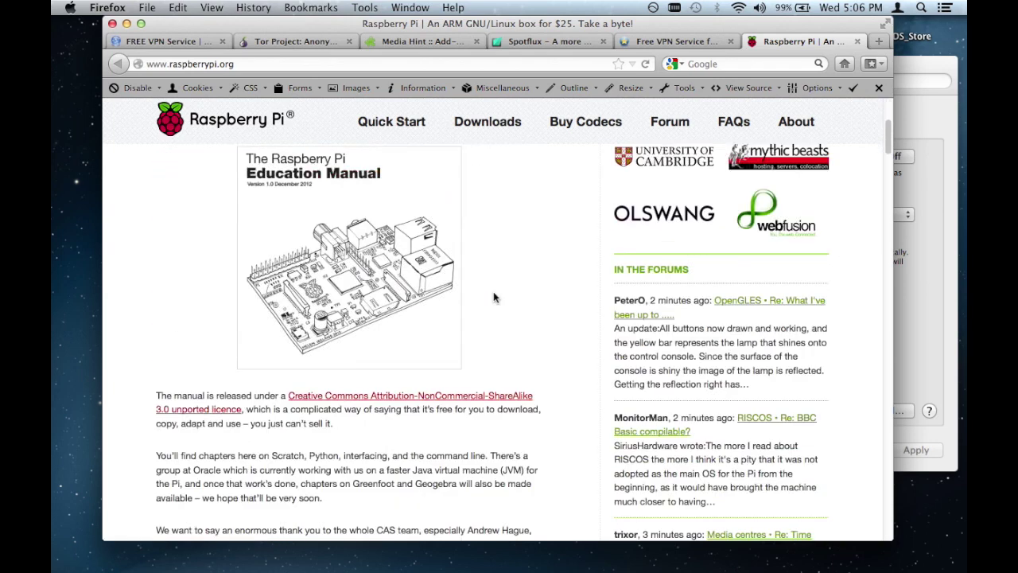
scroll(494, 272, down, 10)
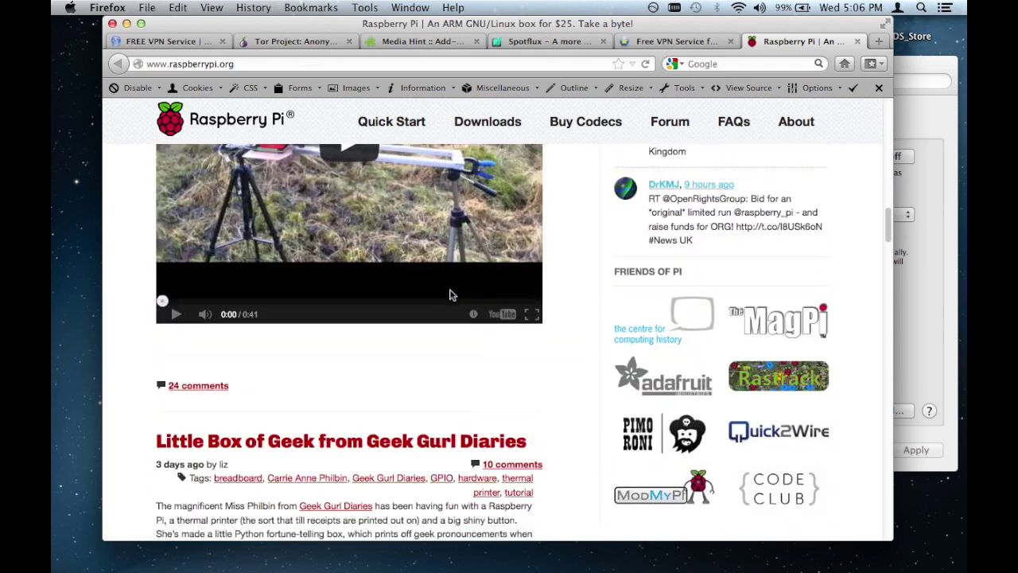
scroll(450, 292, up, 10)
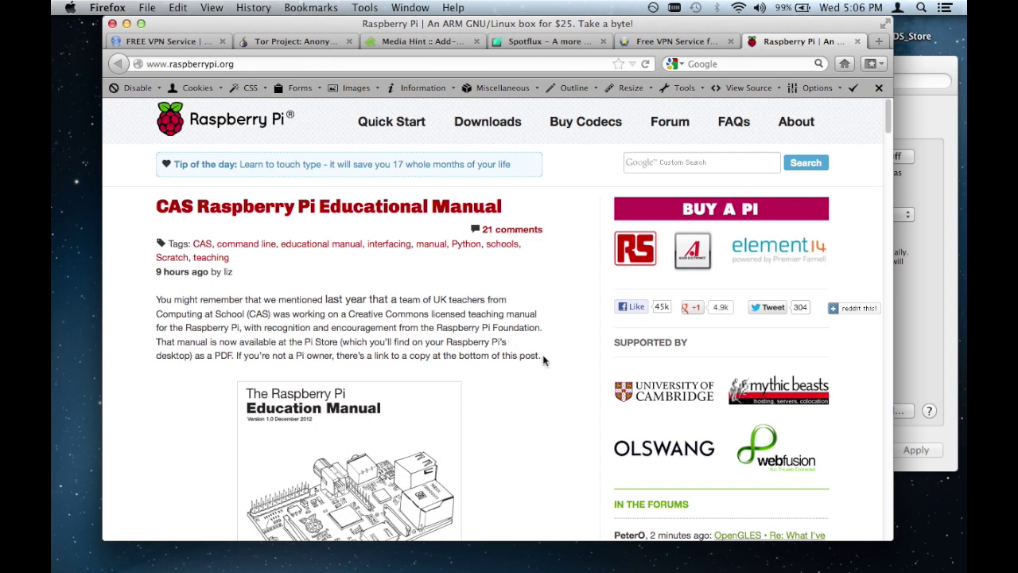
drag(543, 359, 379, 353)
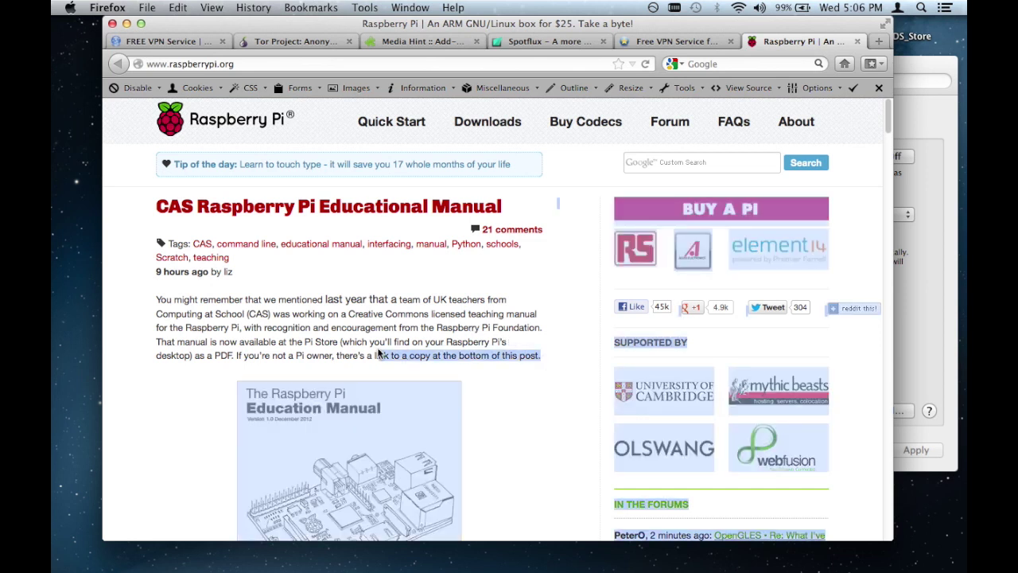
click(379, 352)
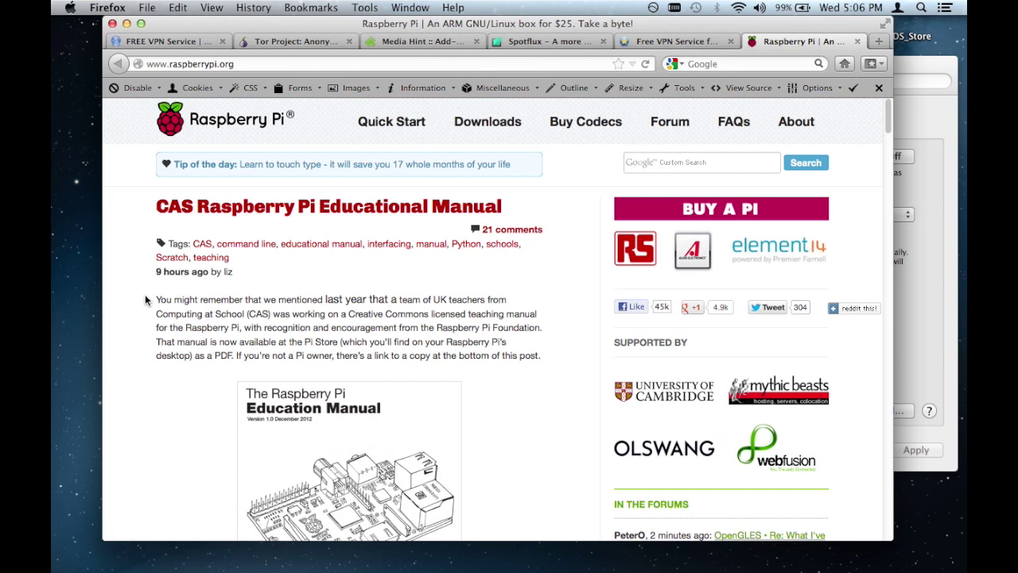